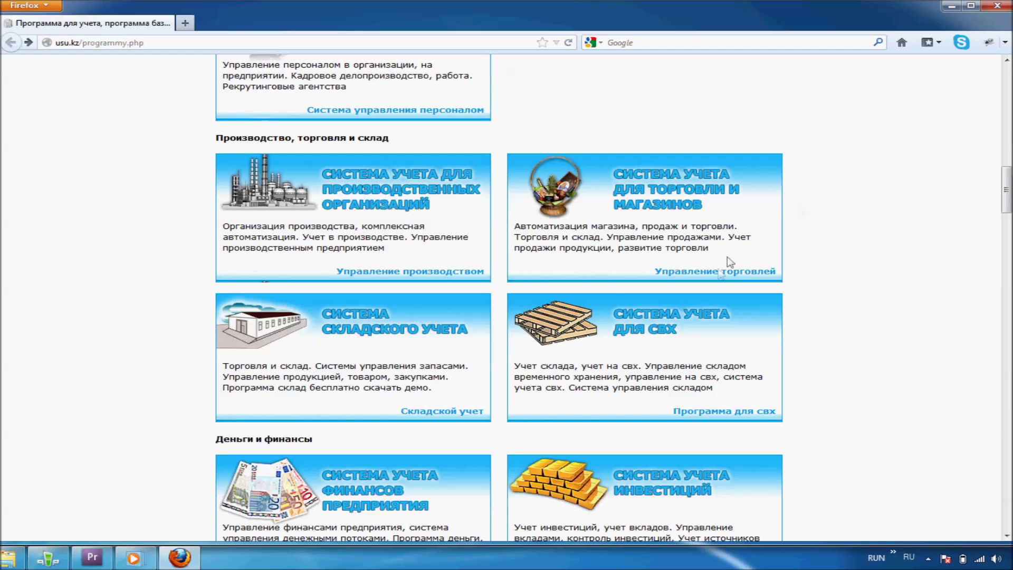
Examine the trade management system page and the catalogue of accounting programs on usu.kz, finally closing the browser.
{"action": "left_click", "coordinate": [720, 274]}
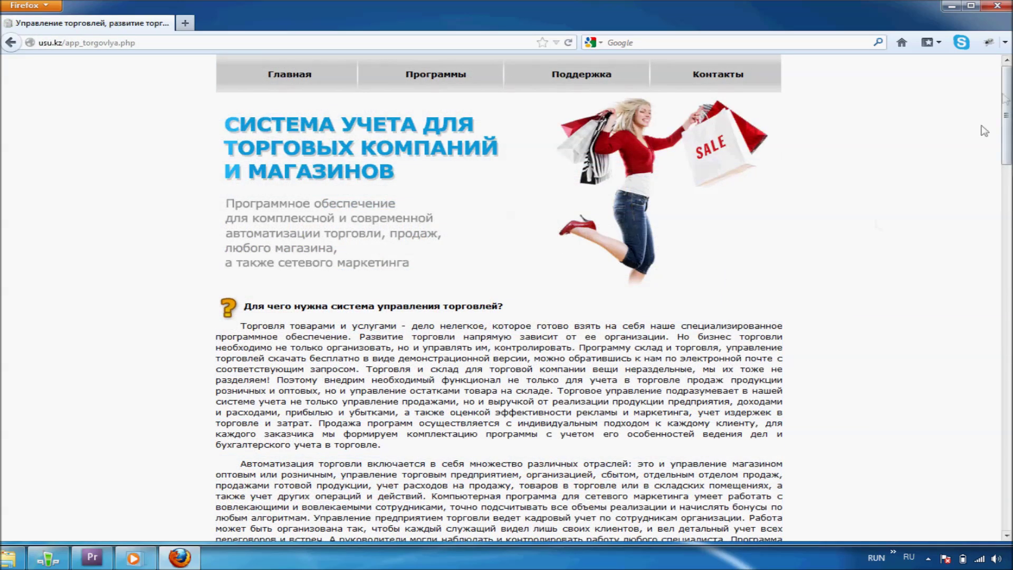
{"action": "left_click_drag", "start_coordinate": [1007, 101], "coordinate": [1008, 279]}
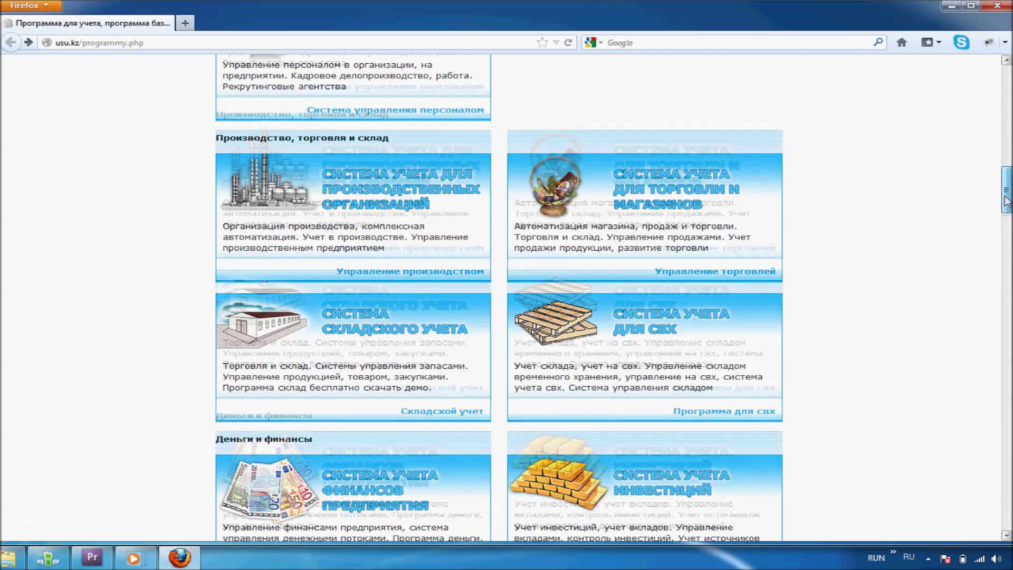
{"action": "left_click_drag", "start_coordinate": [1007, 201], "coordinate": [1008, 273]}
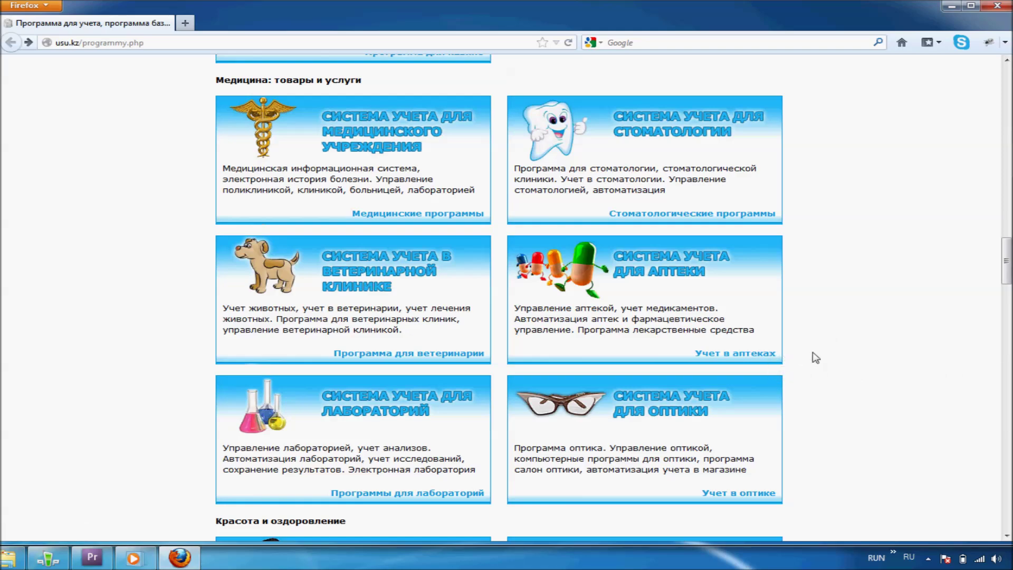
{"action": "key", "text": "alt+F4"}
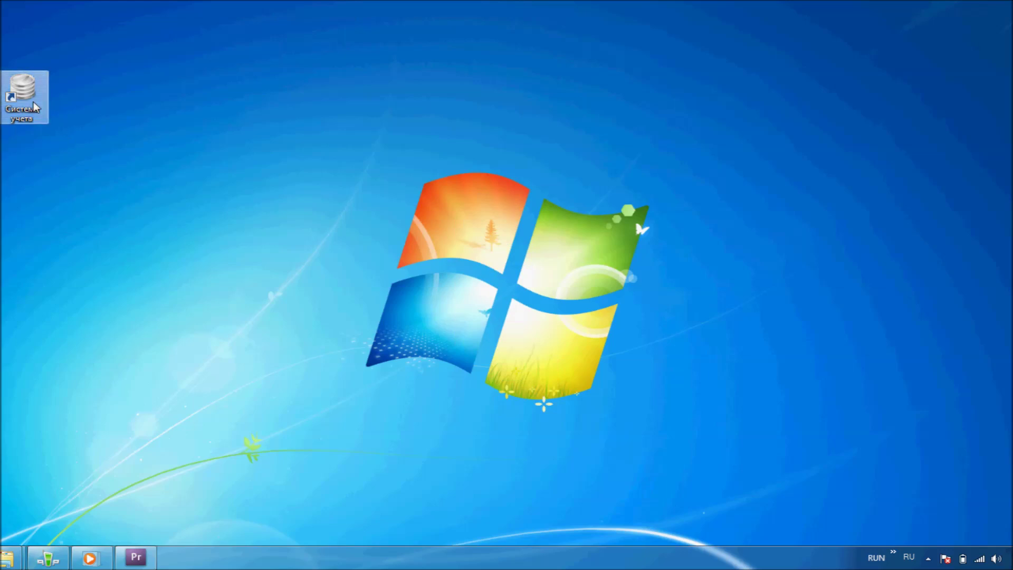
Launch Система учета from the desktop and sign in with the user name, account password and the MAIN role.
{"action": "double_click", "coordinate": [33, 102]}
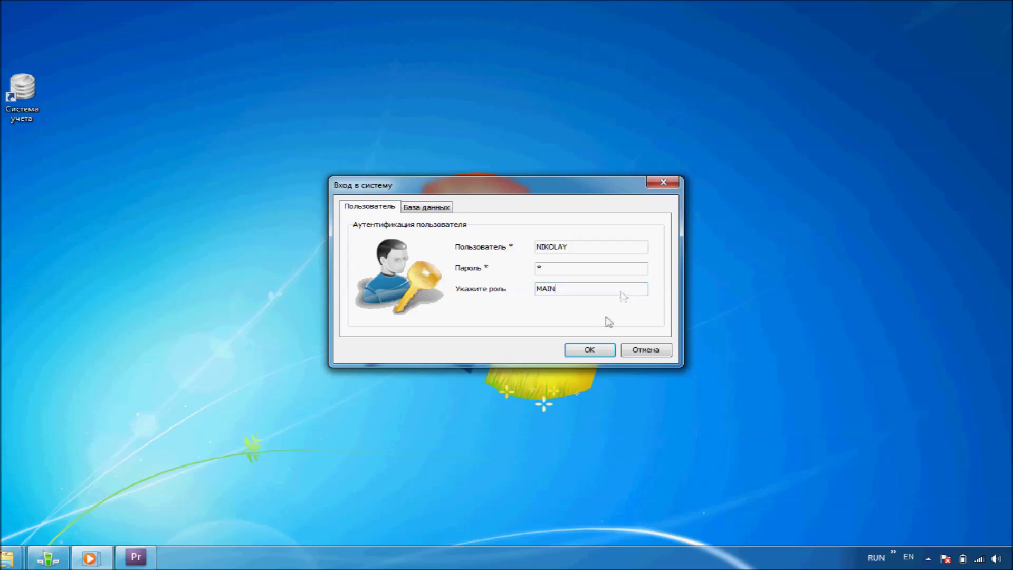
{"action": "left_click", "coordinate": [594, 348]}
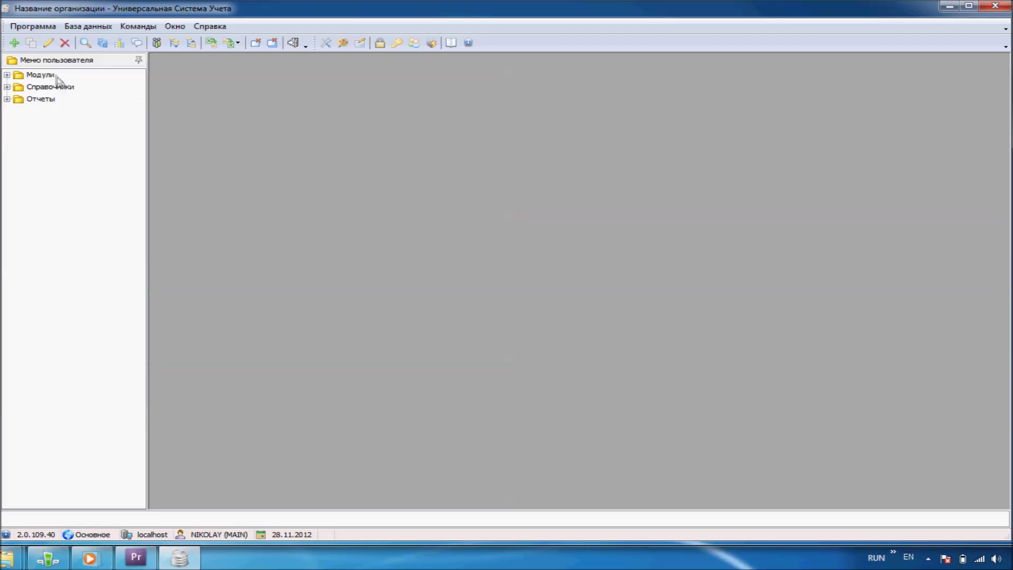
Examine the Модули, Справочники and Отчеты sections of the user menu and the groups inside them.
{"action": "left_click", "coordinate": [56, 77]}
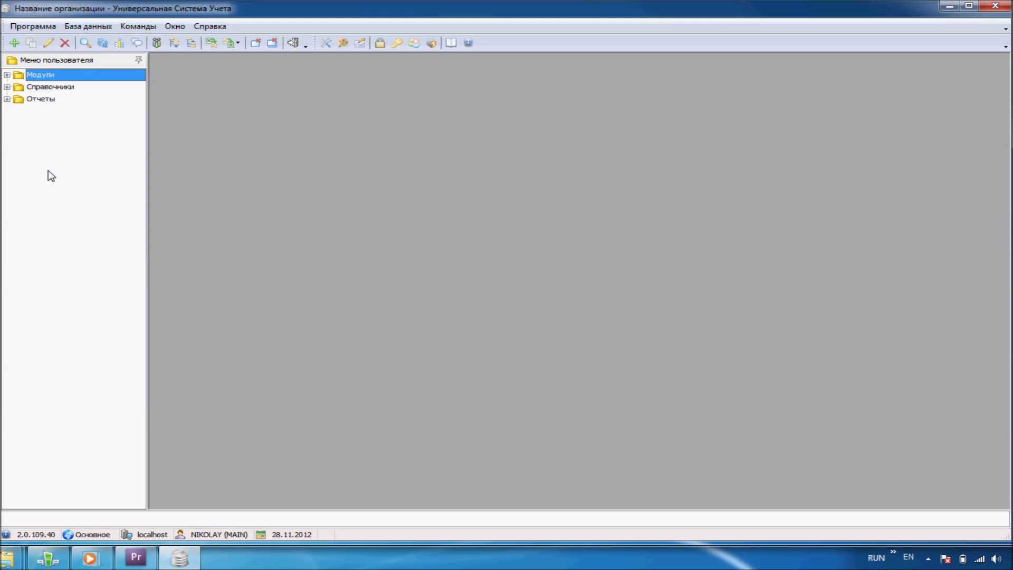
{"action": "key", "text": "Down"}
{"action": "key", "text": "Down"}
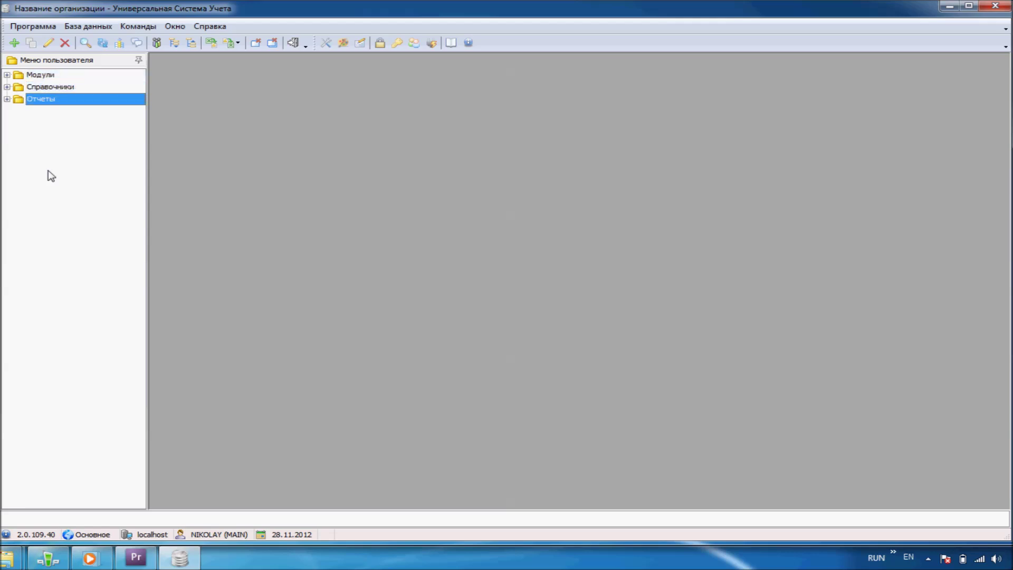
{"action": "left_click", "coordinate": [7, 76]}
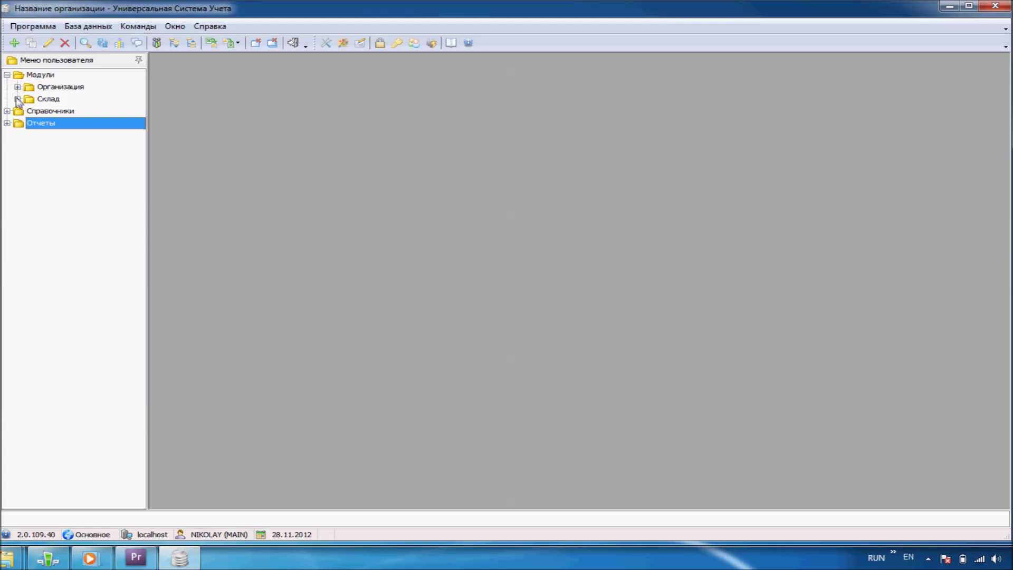
{"action": "left_click", "coordinate": [17, 99]}
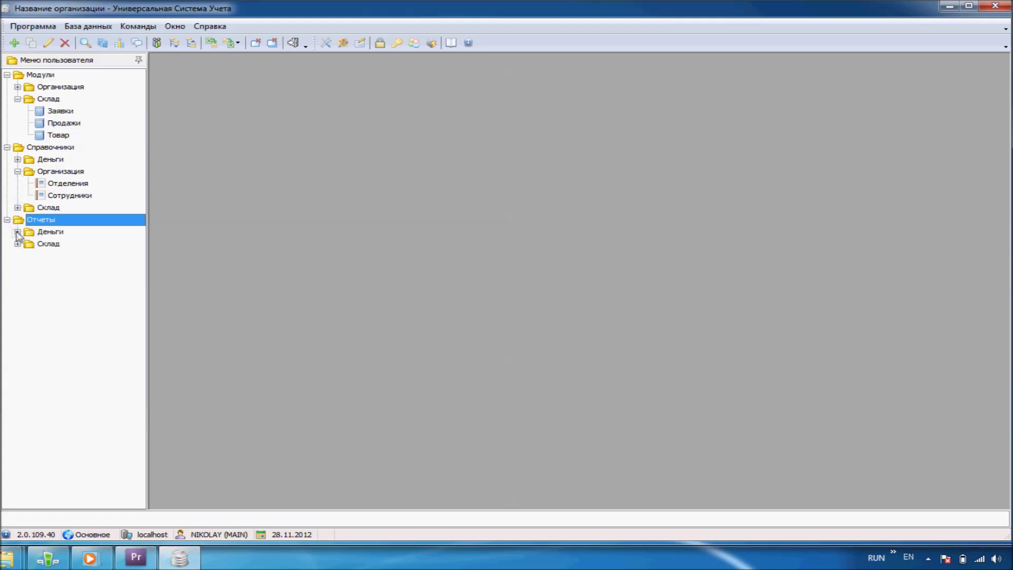
{"action": "left_click", "coordinate": [18, 232]}
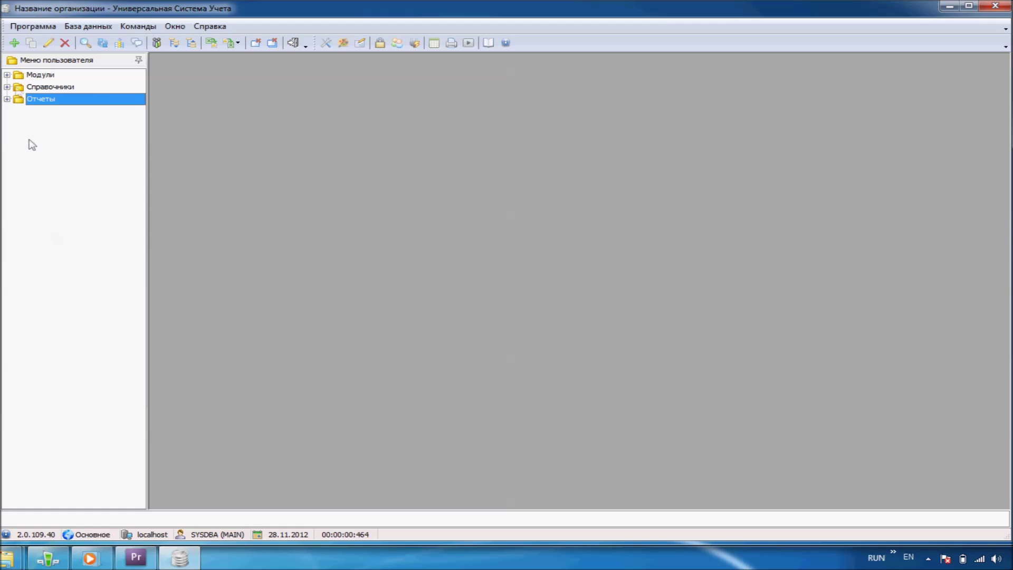
Open the Товар module of the Склад group and list all its records without search conditions.
{"action": "left_click", "coordinate": [23, 79]}
{"action": "left_click", "coordinate": [47, 100]}
{"action": "left_click", "coordinate": [59, 135]}
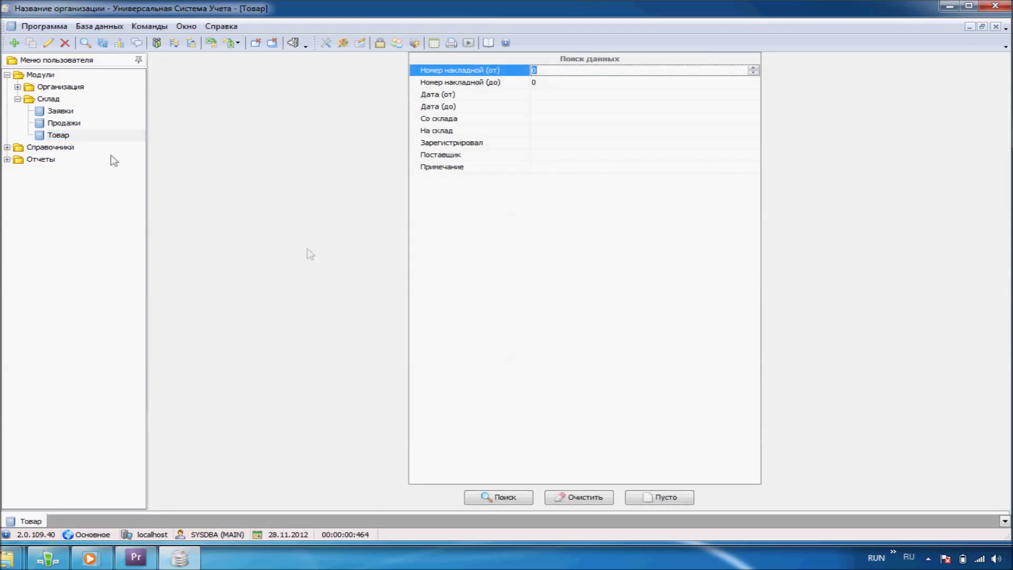
{"action": "key", "text": "alt+shift"}
{"action": "left_click", "coordinate": [518, 500]}
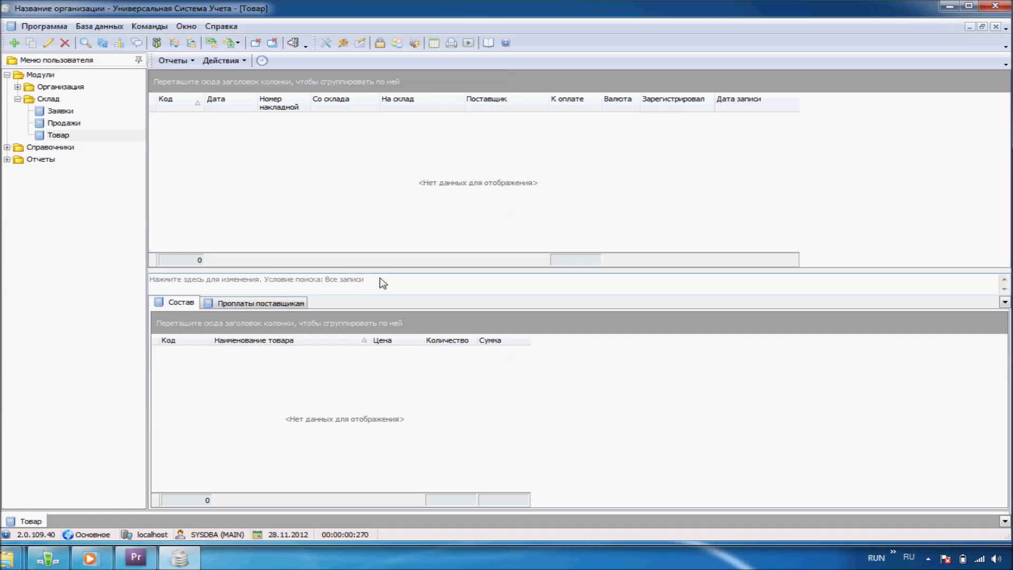
Add and save a goods receipt dated 28.11.2012 to Основной склад from supplier Поставщик 1.
{"action": "right_click", "coordinate": [368, 157]}
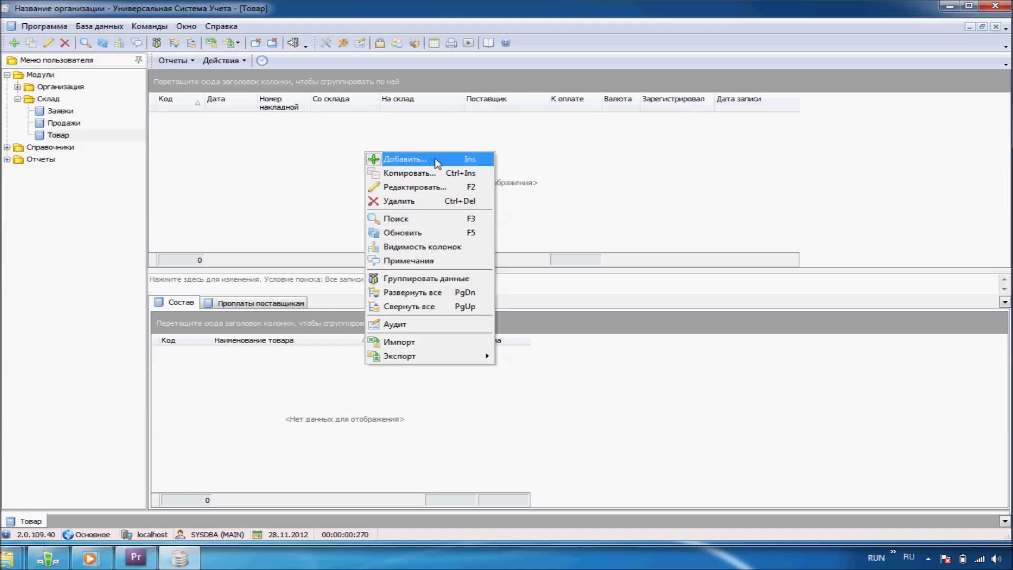
{"action": "left_click", "coordinate": [438, 161]}
{"action": "key", "text": "Tab"}
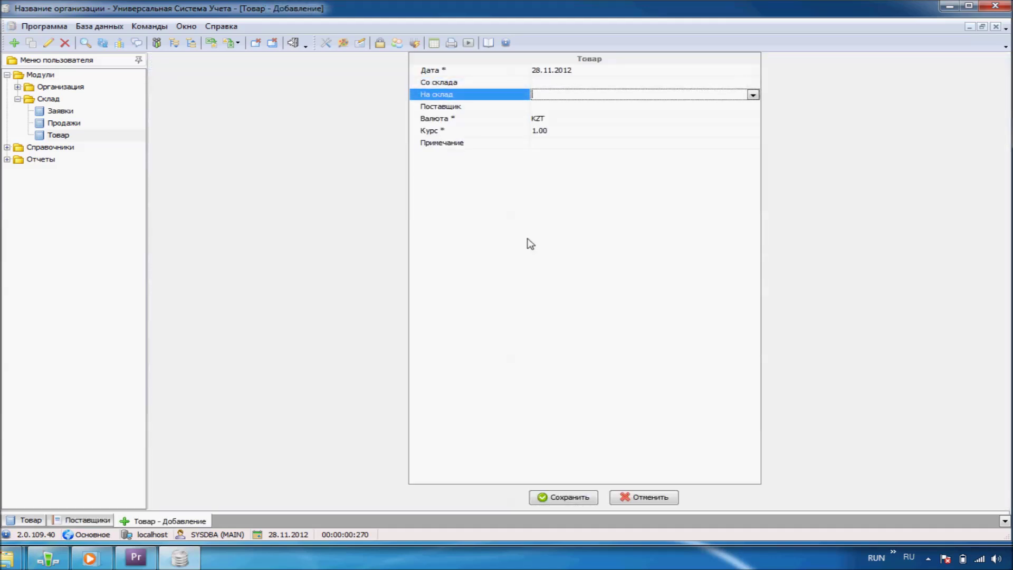
{"action": "key", "text": "alt+Down"}
{"action": "key", "text": "Down"}
{"action": "key", "text": "Return"}
{"action": "key", "text": "Tab"}
{"action": "key", "text": "alt+Down"}
{"action": "key", "text": "Return"}
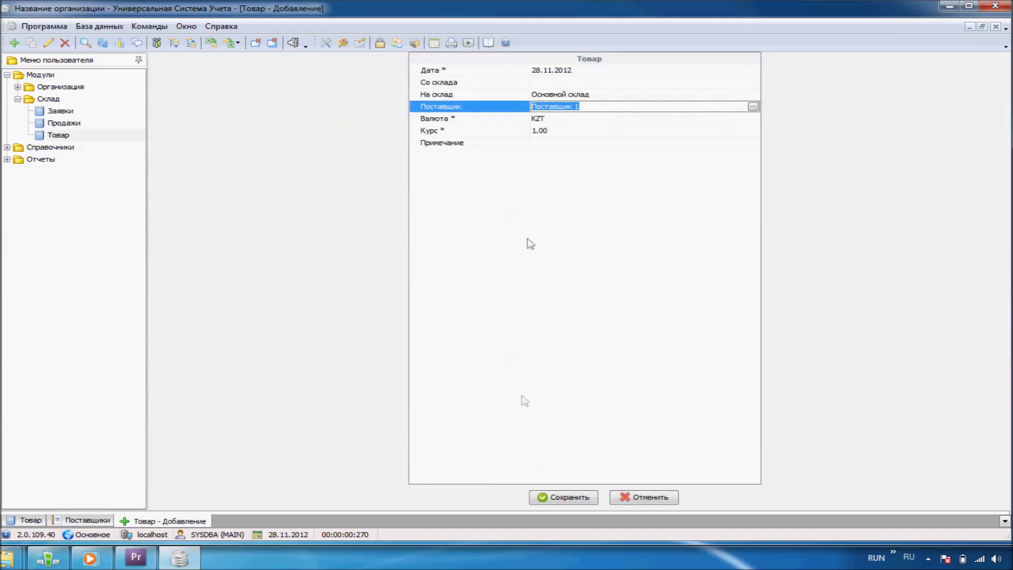
{"action": "left_click", "coordinate": [542, 498]}
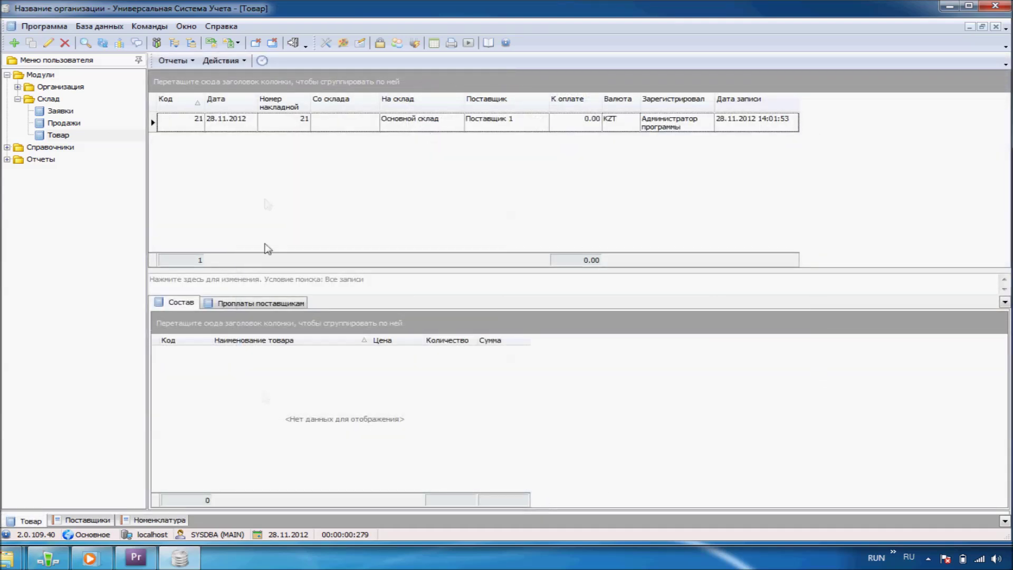
Add item 12345 Нименование товара 1 to the receipt's contents with a price of 500 and a quantity of 10.
{"action": "right_click", "coordinate": [263, 180]}
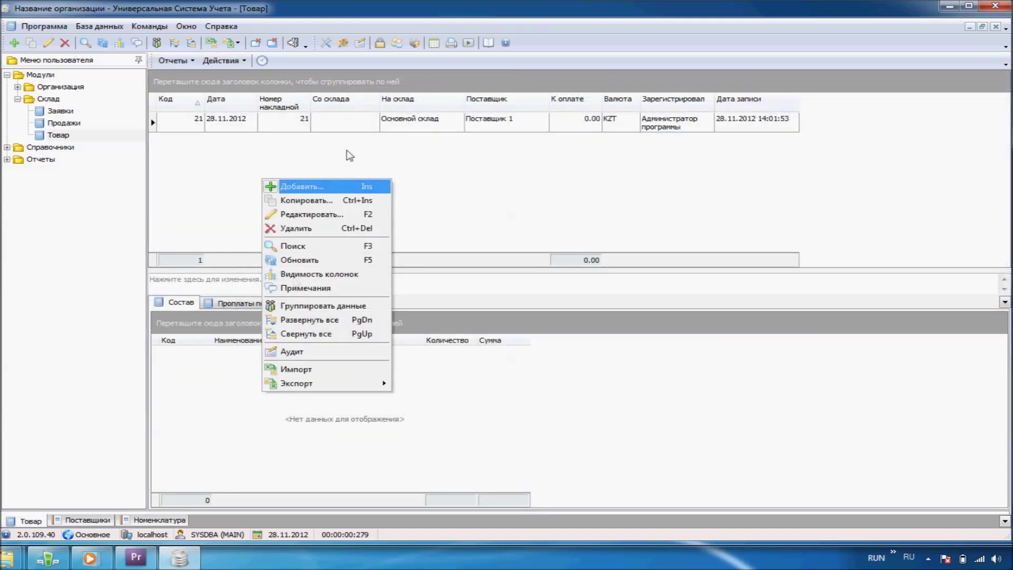
{"action": "left_click", "coordinate": [302, 187]}
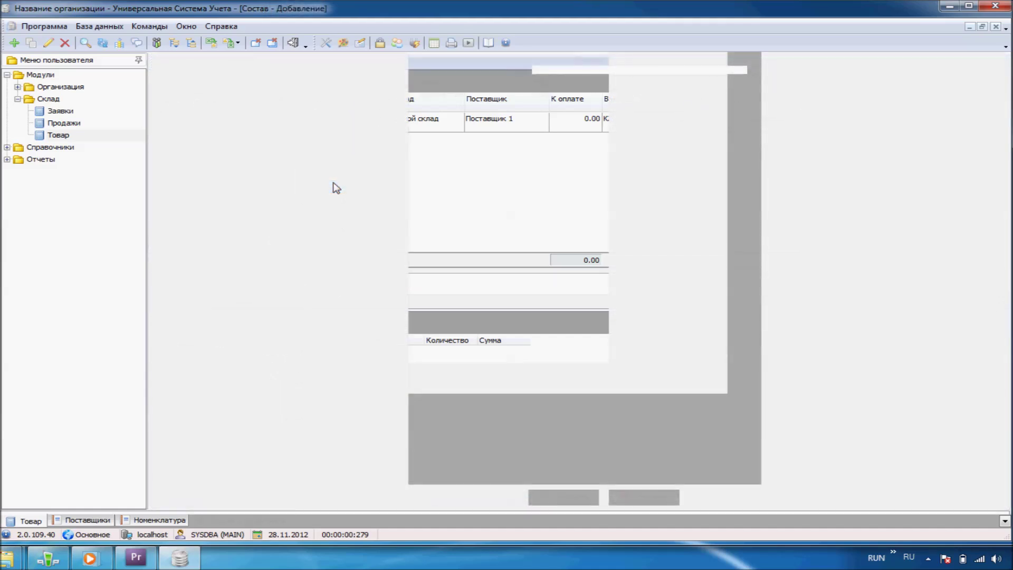
{"action": "key", "text": "Return"}
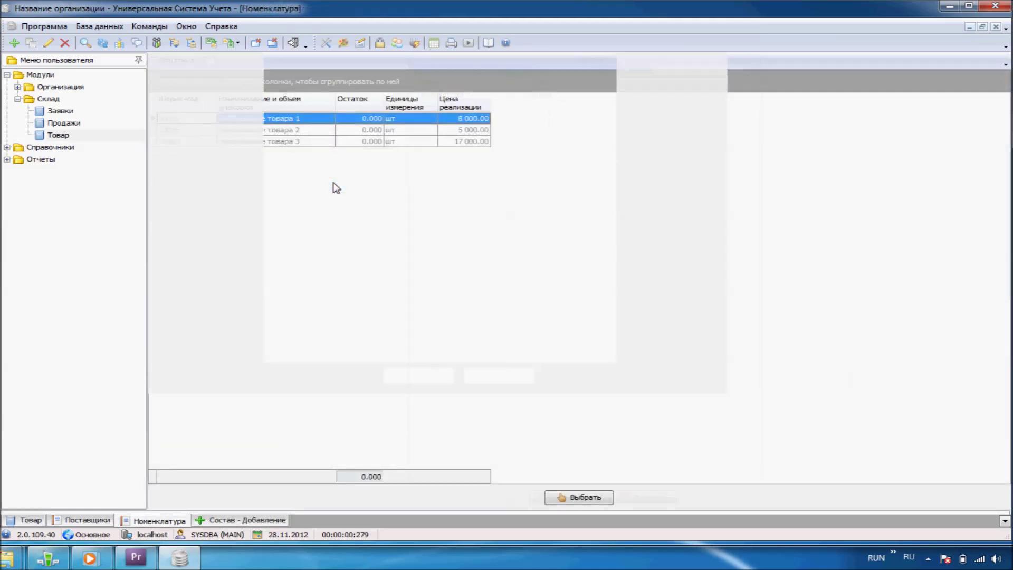
{"action": "key", "text": "Tab"}
{"action": "type", "text": "500"}
{"action": "key", "text": "Tab"}
{"action": "type", "text": "10"}
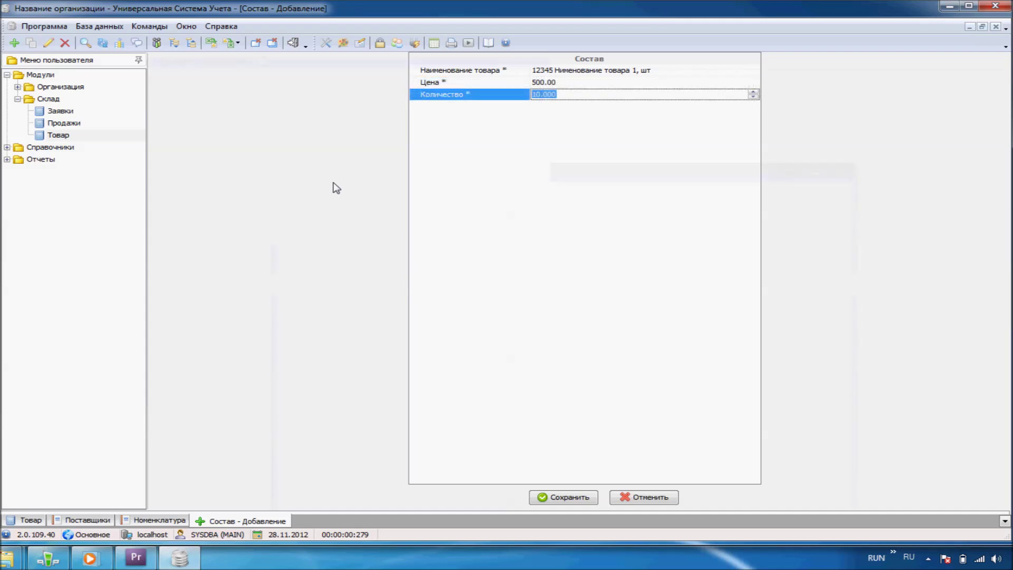
{"action": "key", "text": "Return"}
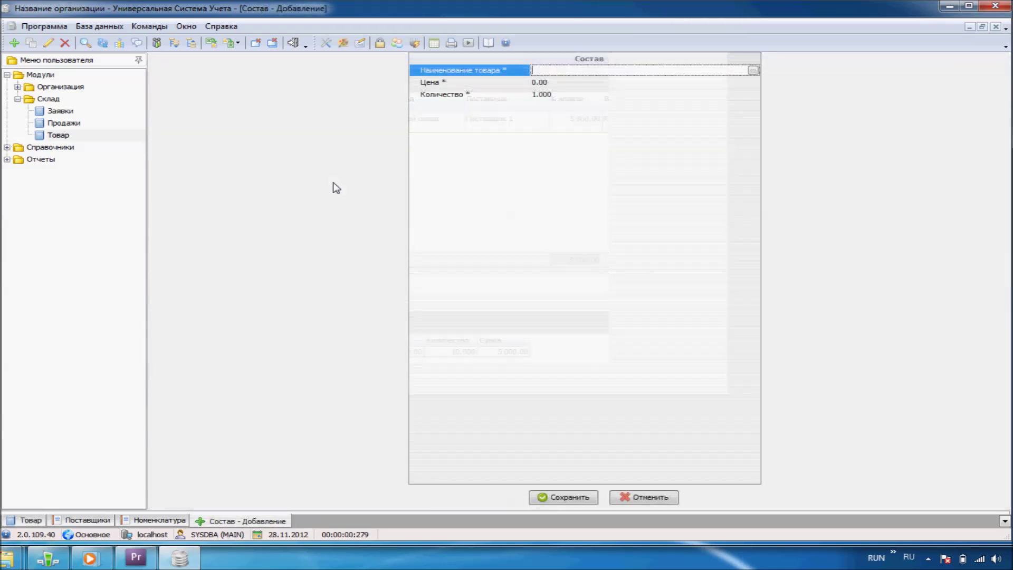
Add item 67890 Нименование товара 2 to the receipt's contents with a price of 1500 and a quantity of 50.
{"action": "key", "text": "F4"}
{"action": "key", "text": "Down"}
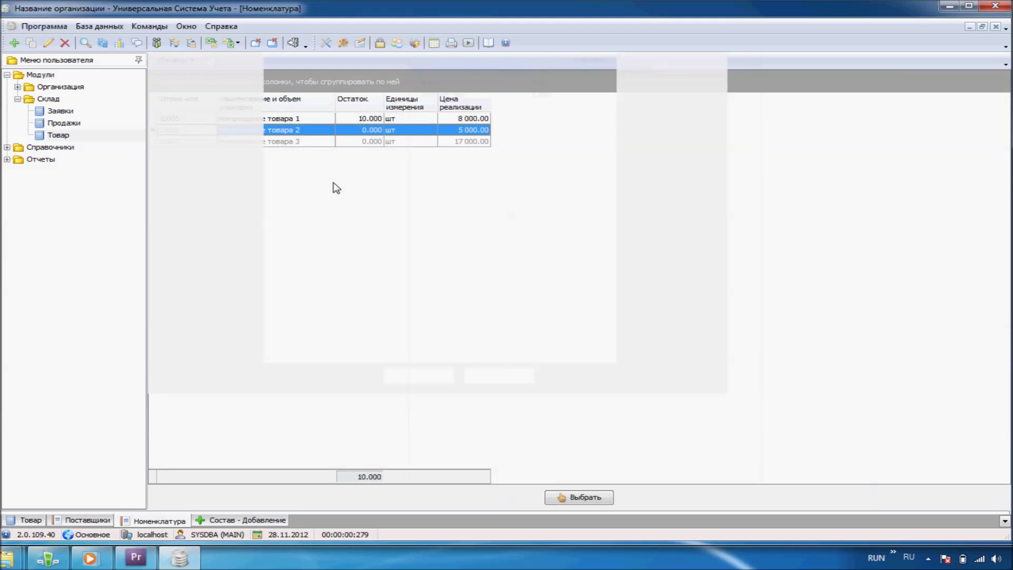
{"action": "type", "text": "1500"}
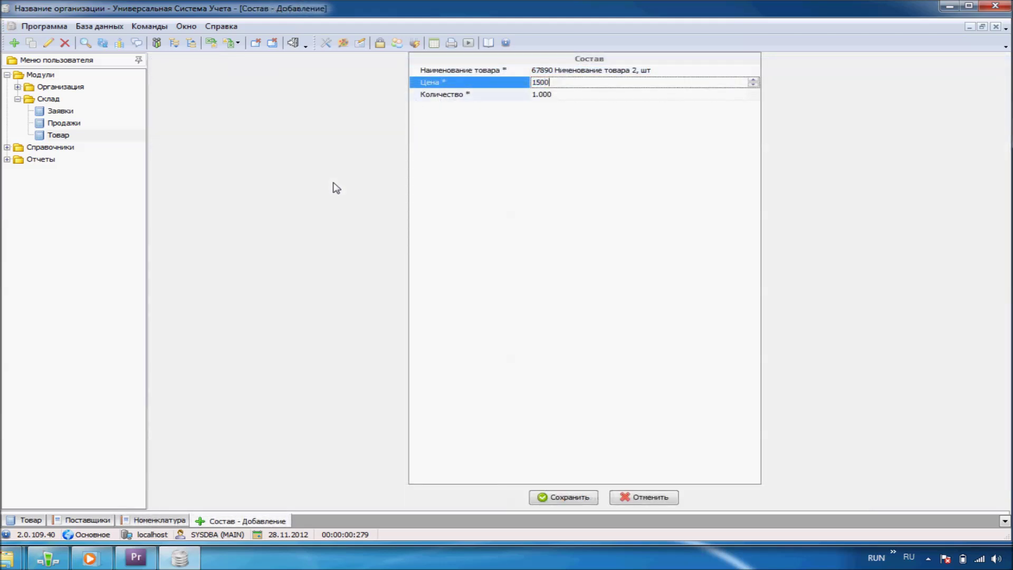
{"action": "key", "text": "Return"}
{"action": "type", "text": "50"}
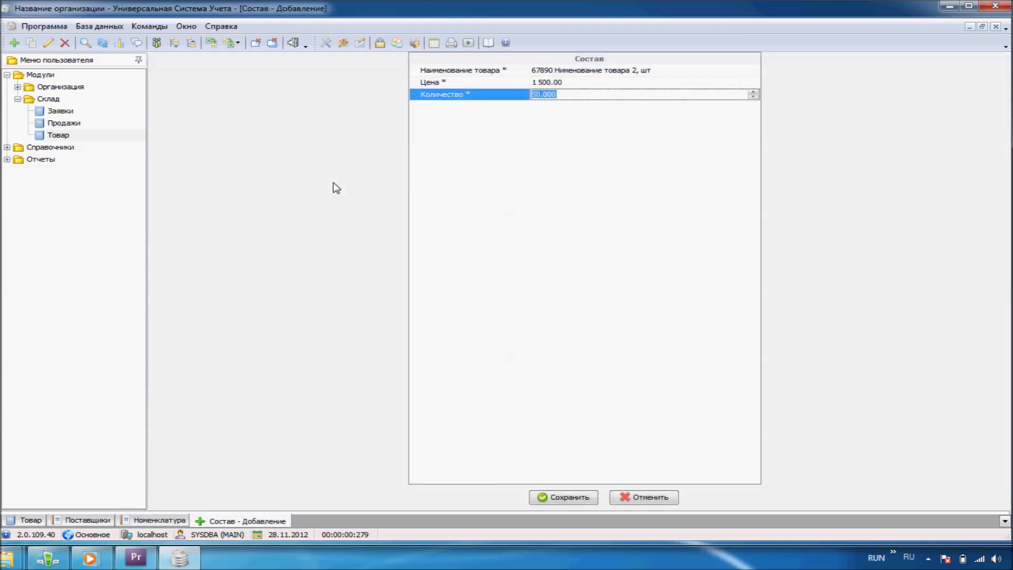
{"action": "key", "text": "Return"}
Add a supplier payment of 80000 from Касса тенге to the goods receipt.
{"action": "left_click", "coordinate": [262, 304]}
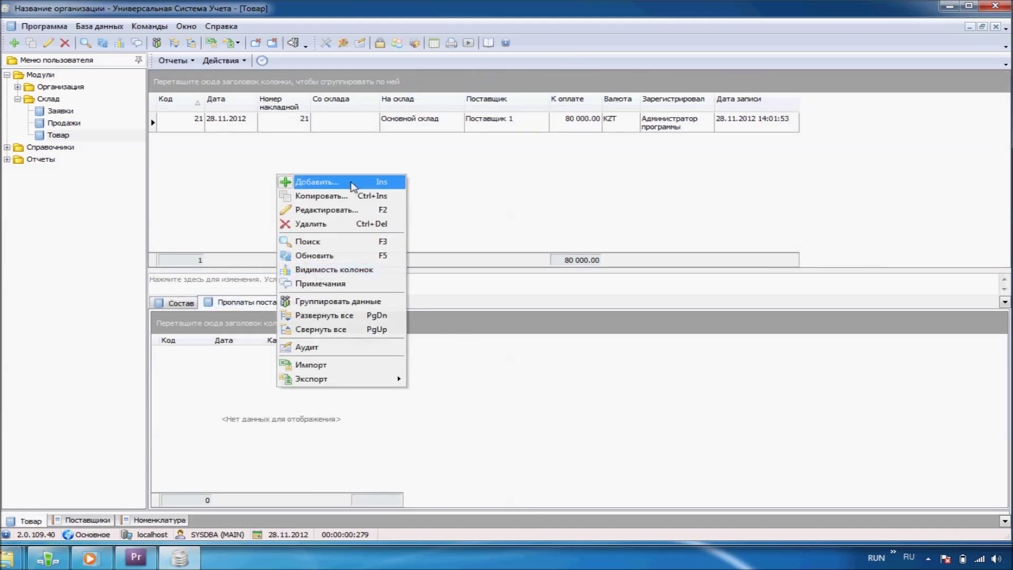
{"action": "left_click", "coordinate": [352, 184]}
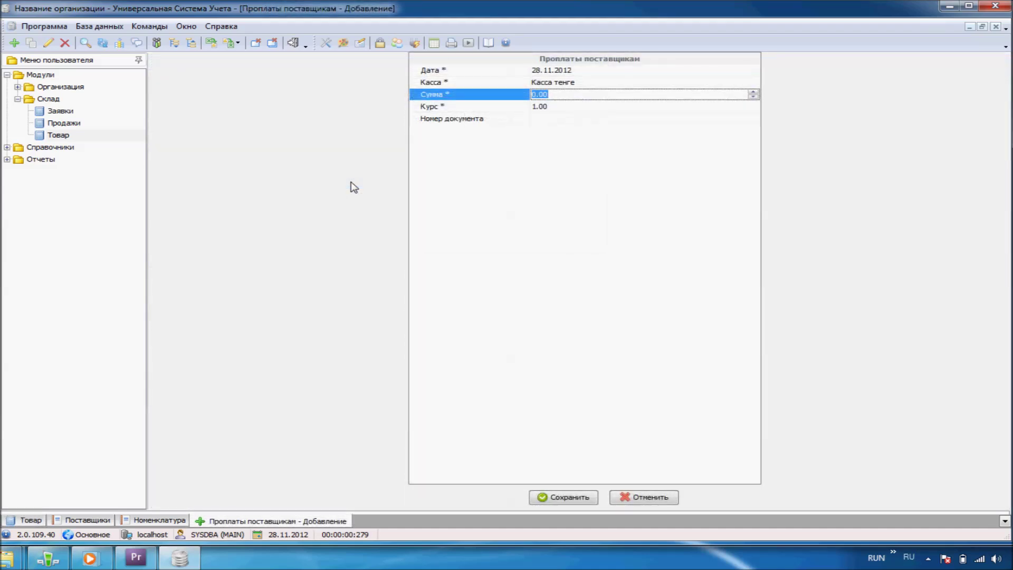
{"action": "type", "text": "80000"}
{"action": "key", "text": "Return"}
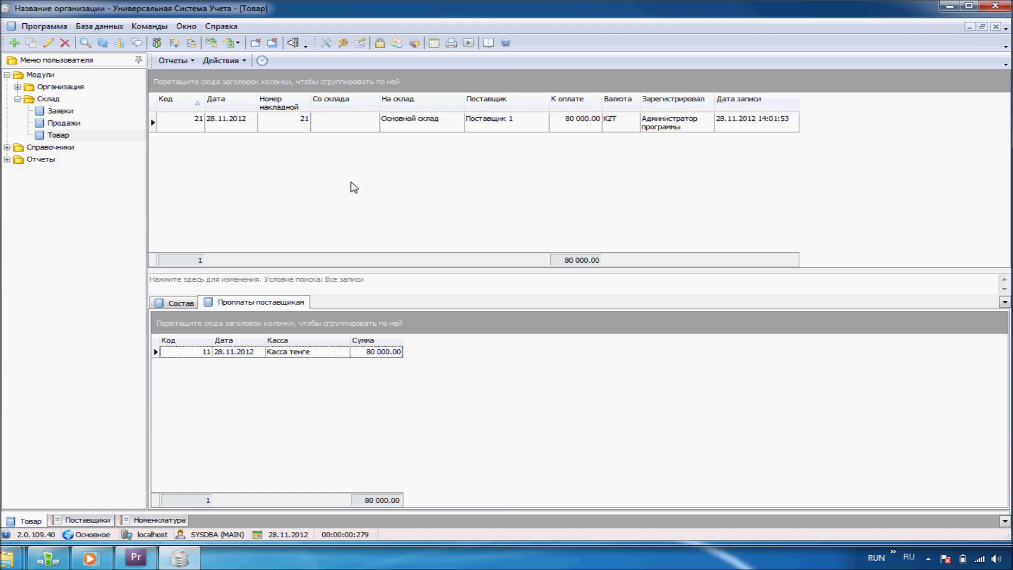
Generate the Остатки по складам report for the period from 28.11.2012 to 28.11.2012.
{"action": "left_click", "coordinate": [7, 159]}
{"action": "left_click", "coordinate": [18, 184]}
{"action": "left_click", "coordinate": [63, 210]}
{"action": "double_click", "coordinate": [63, 210]}
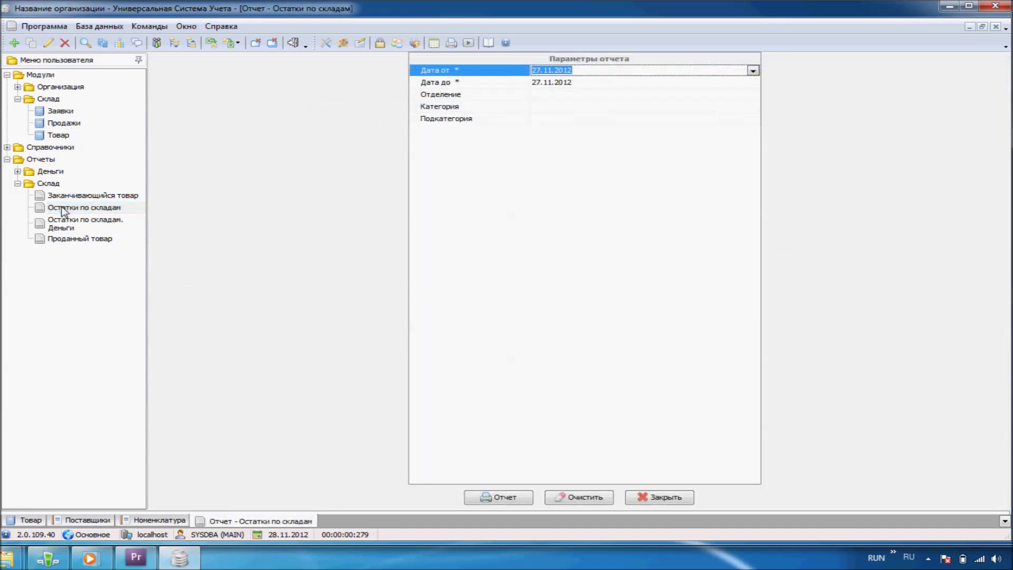
{"action": "type", "text": "28.11"}
{"action": "key", "text": "Return"}
{"action": "type", "text": "2811"}
{"action": "key", "text": "Return"}
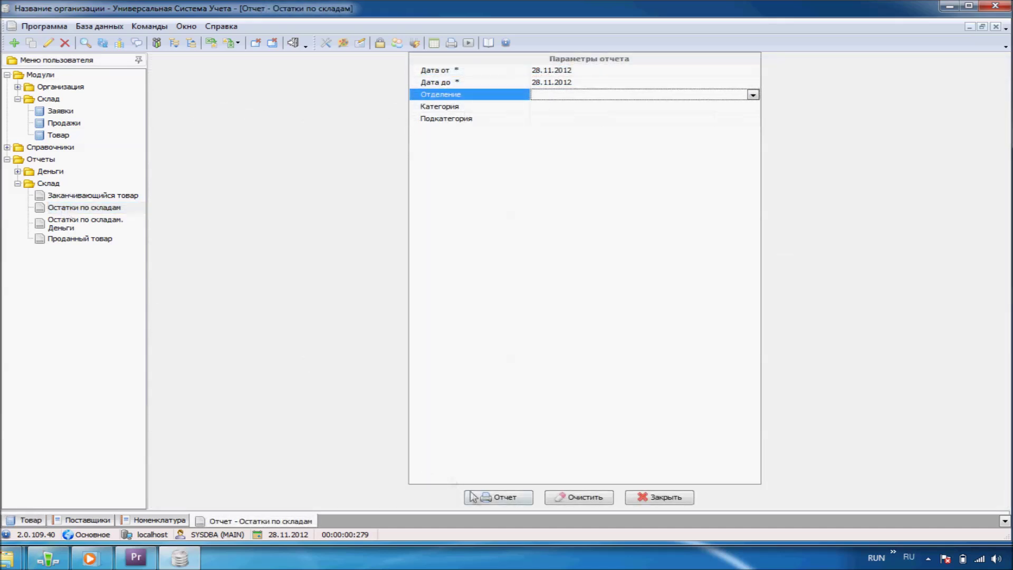
{"action": "left_click", "coordinate": [476, 498]}
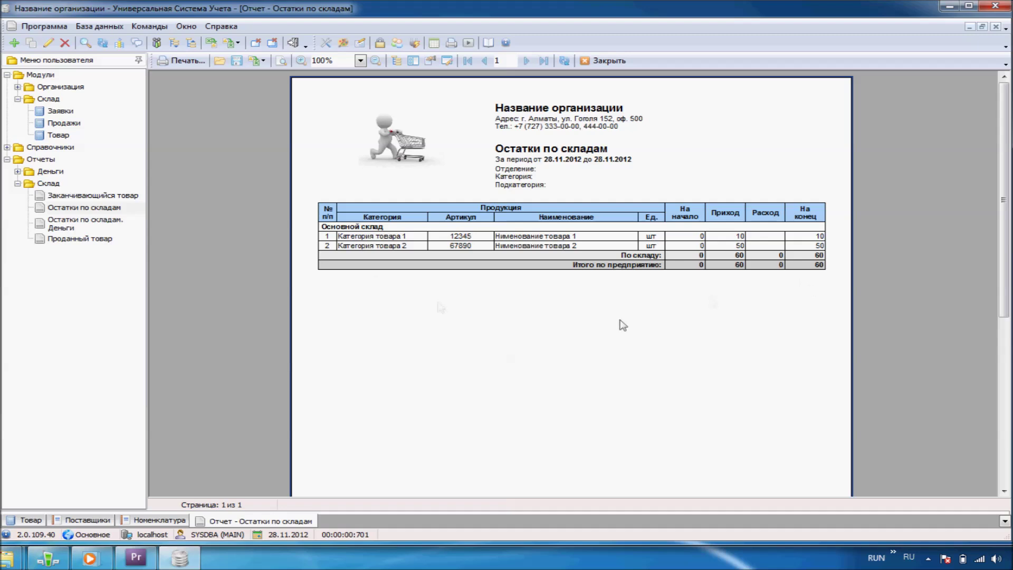
Generate the Остатки по складам. Деньги report for 28.11.2012 at Цена продажи, and close both stock reports.
{"action": "double_click", "coordinate": [98, 226]}
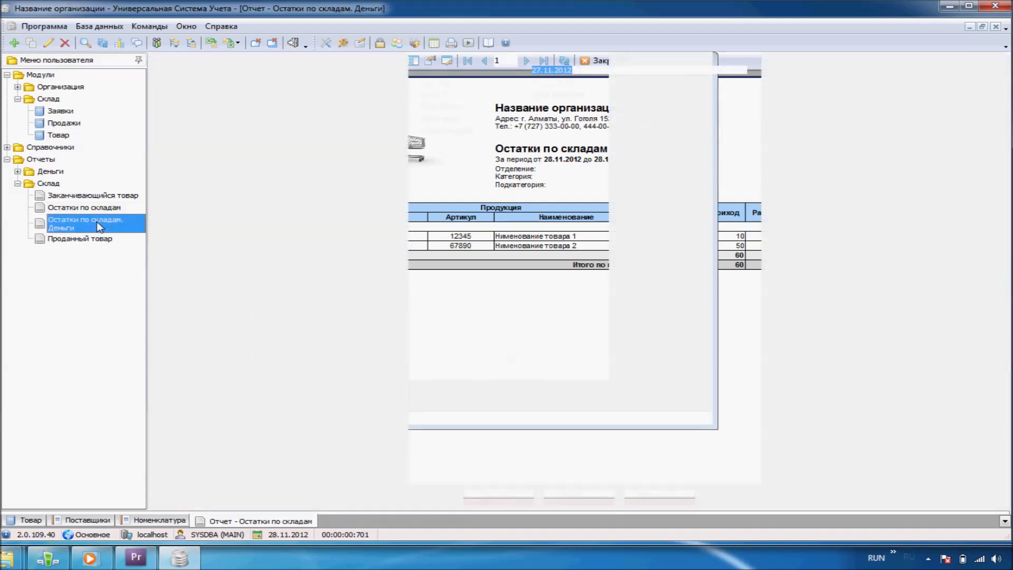
{"action": "type", "text": "28."}
{"action": "key", "text": "Return"}
{"action": "type", "text": "28.11."}
{"action": "key", "text": "Return"}
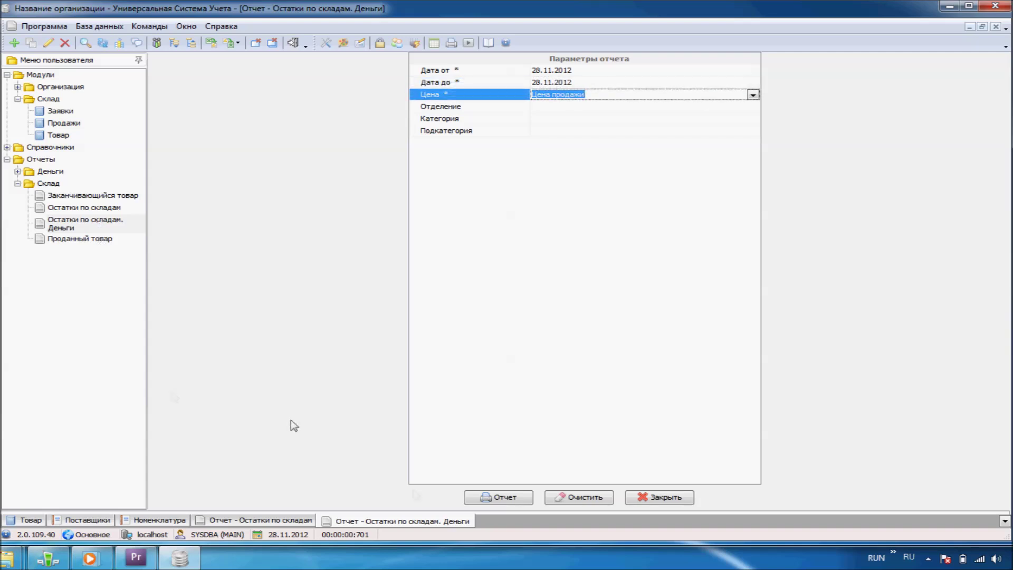
{"action": "left_click", "coordinate": [486, 499]}
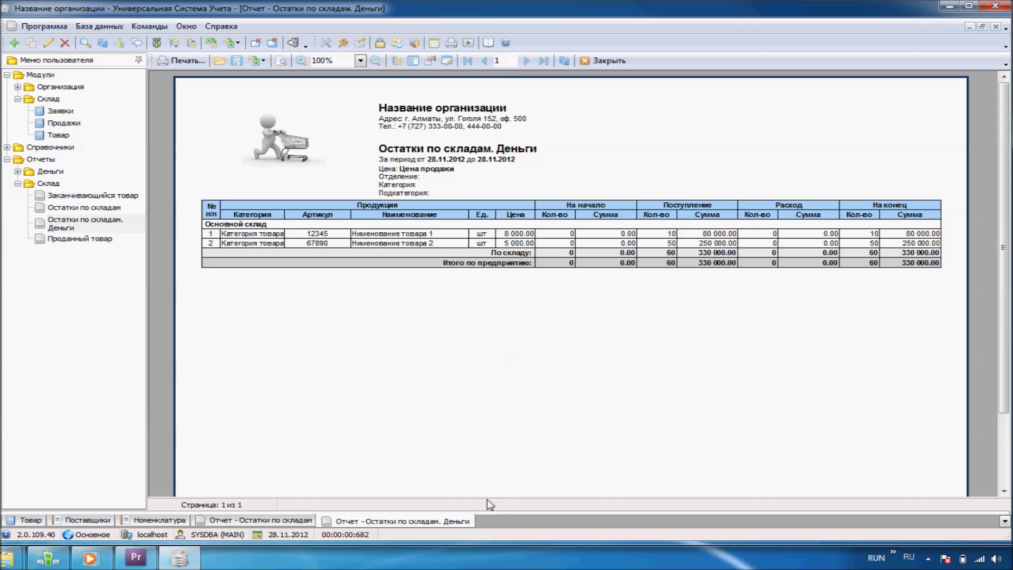
{"action": "key", "text": "Escape"}
{"action": "key", "text": "Escape"}
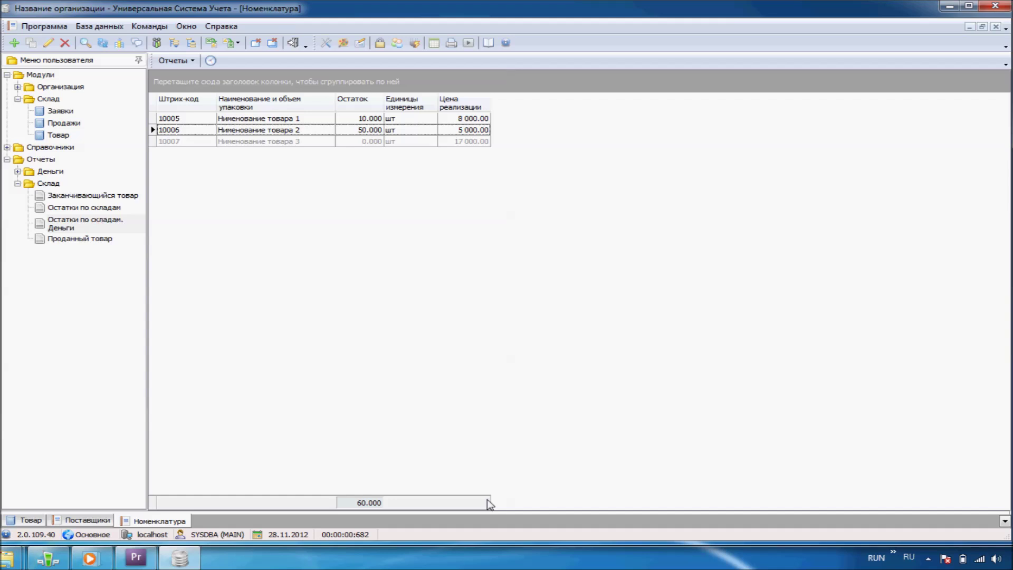
Open the Продажи module and list all sales without setting any search criteria.
{"action": "double_click", "coordinate": [102, 127]}
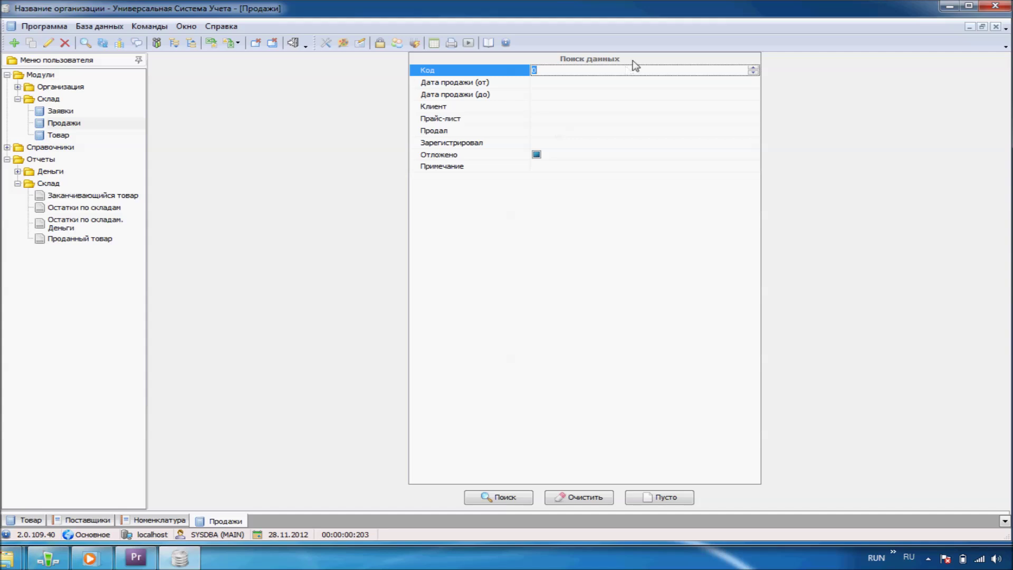
{"action": "key", "text": "Down"}
{"action": "key", "text": "Down"}
{"action": "key", "text": "Down"}
{"action": "key", "text": "Down"}
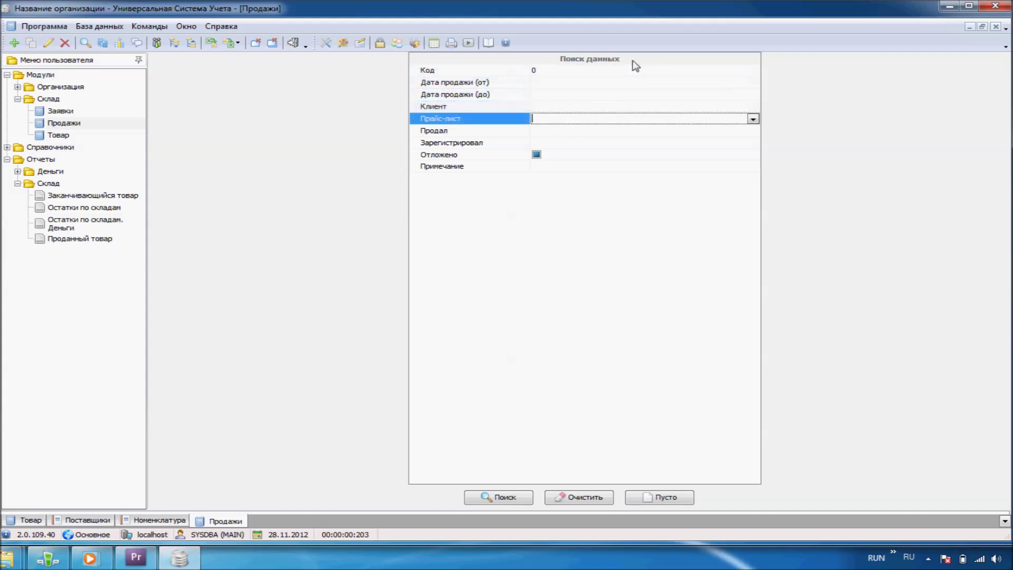
{"action": "key", "text": "Down"}
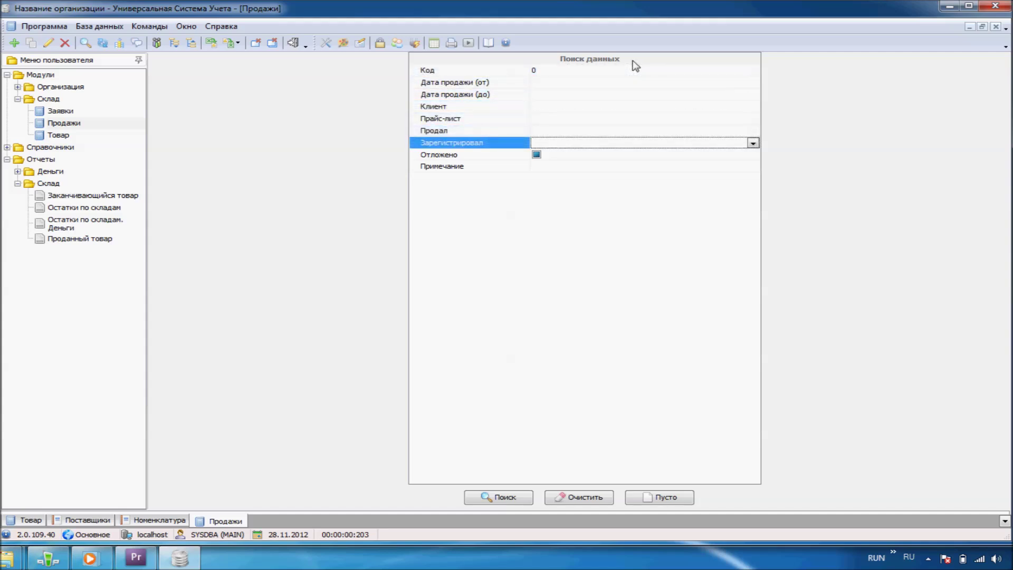
{"action": "left_click", "coordinate": [504, 498]}
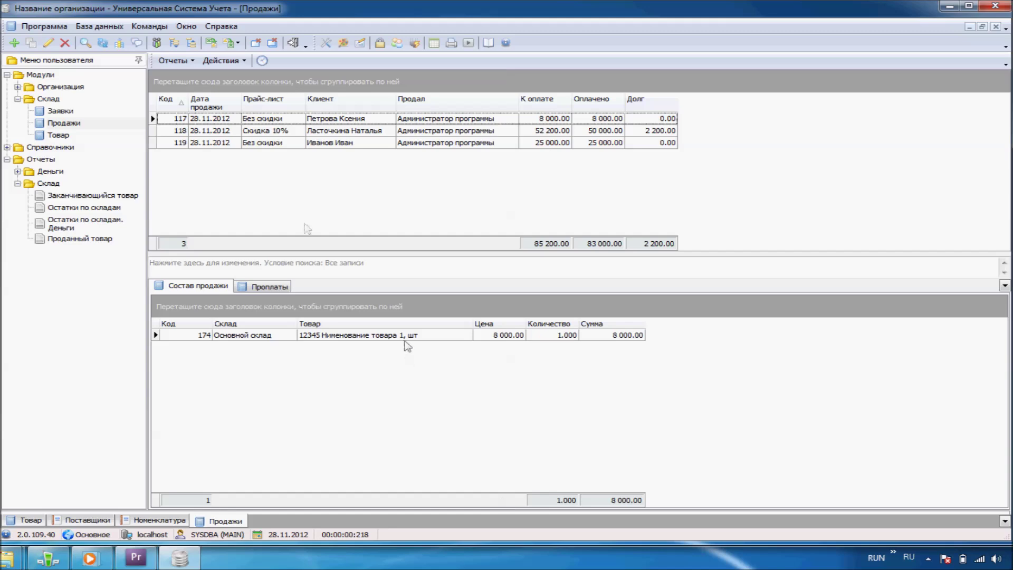
Start a new sale in the seller window, identify the customer by card, and change the seller from Администратор программы to the next listed employee.
{"action": "left_click", "coordinate": [221, 61]}
{"action": "left_click", "coordinate": [225, 74]}
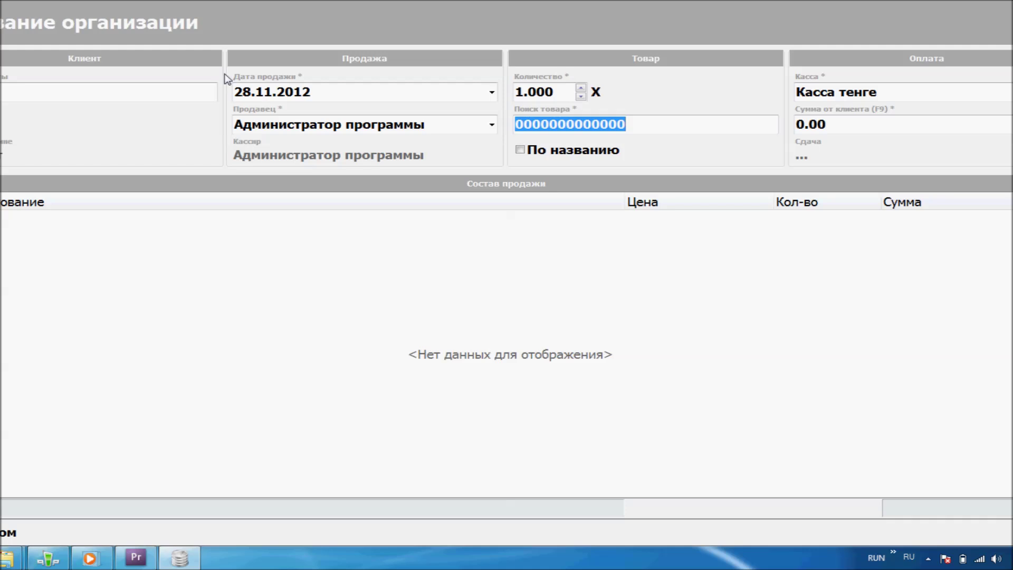
{"action": "left_click", "coordinate": [141, 97]}
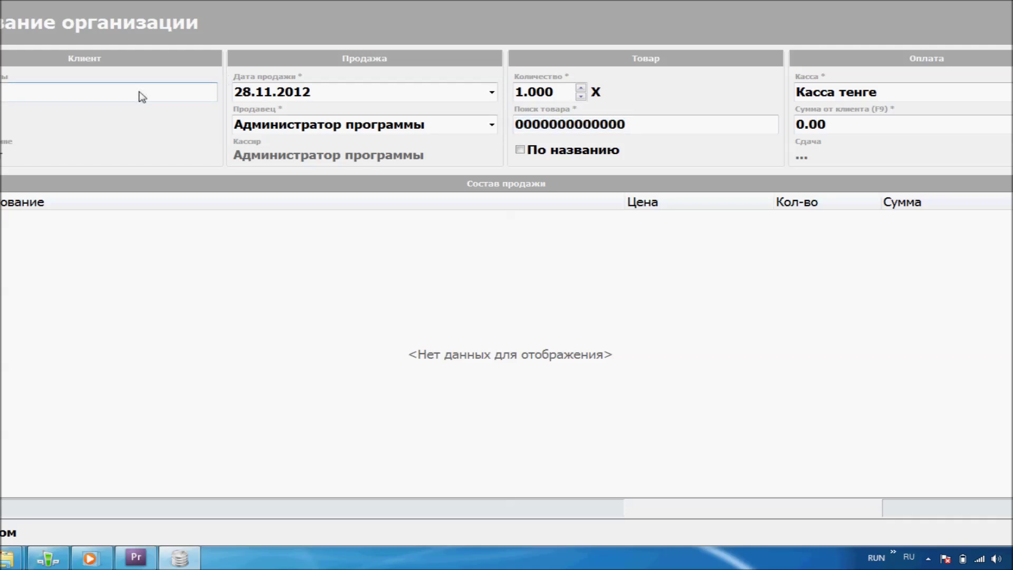
{"action": "key", "text": "Return"}
{"action": "key", "text": "Return"}
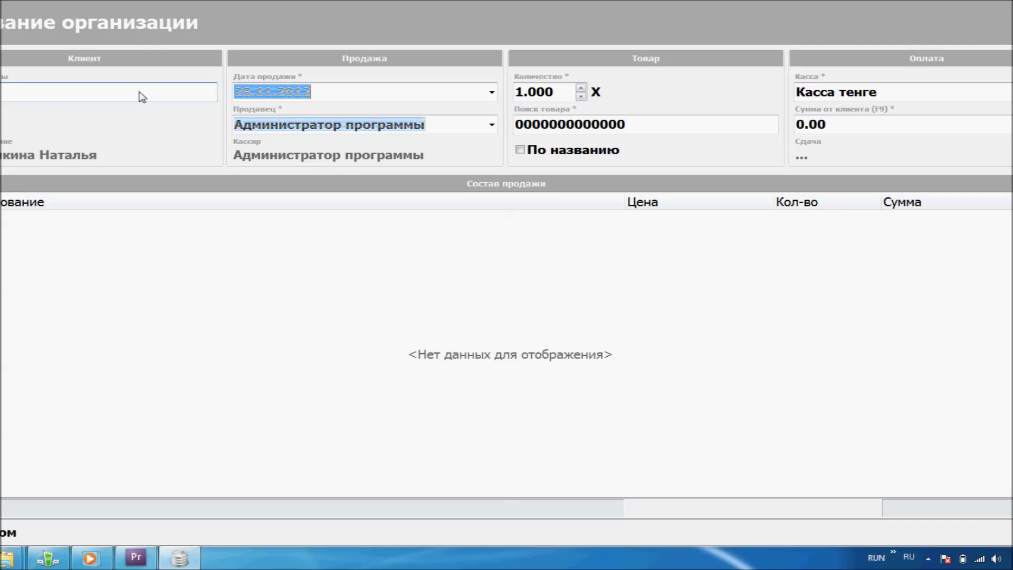
{"action": "key", "text": "F4"}
{"action": "key", "text": "Down"}
{"action": "key", "text": "Return"}
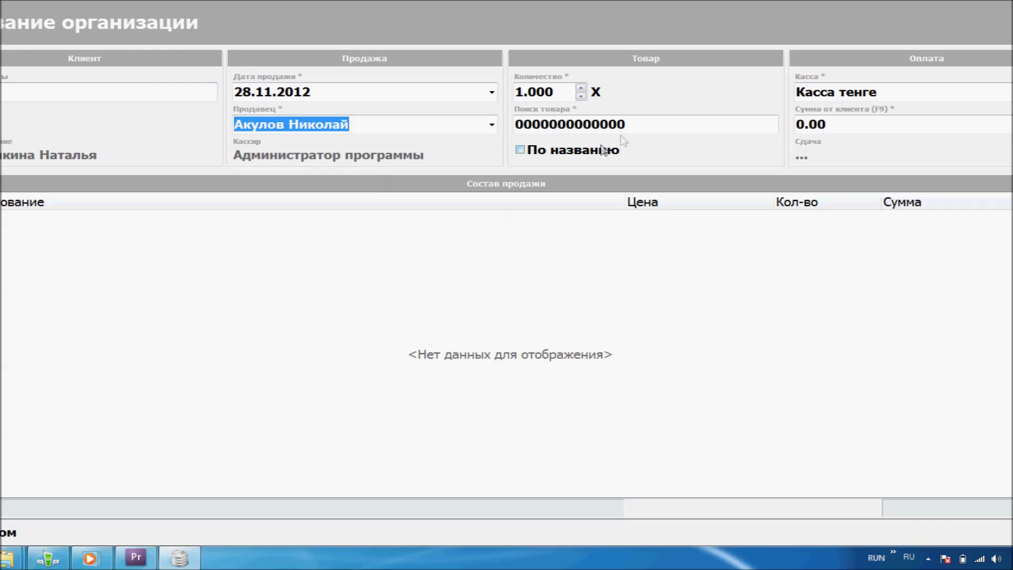
Add one unit of the item with barcode 10005 and two units of item 10006 to the sale.
{"action": "left_click", "coordinate": [641, 131]}
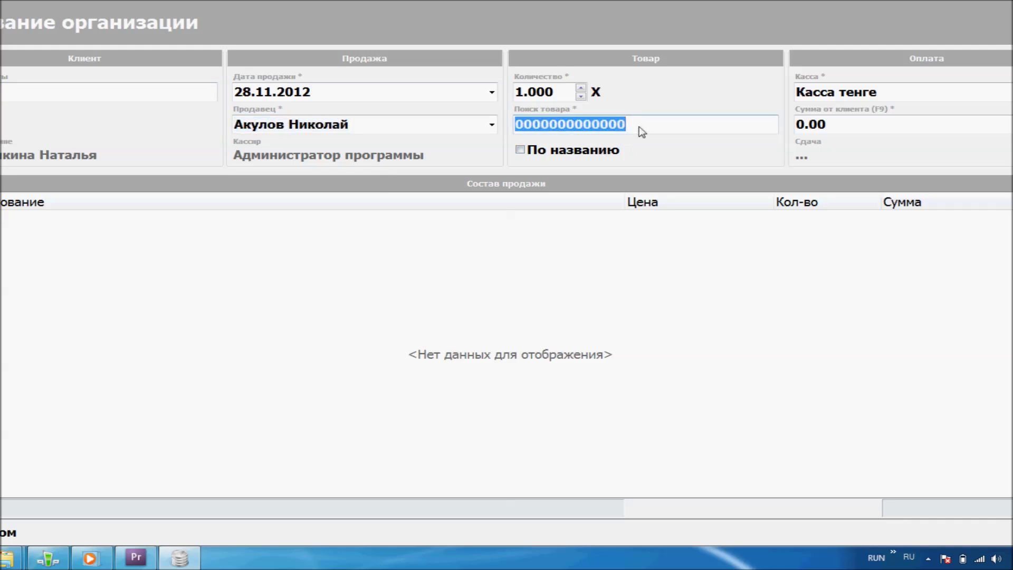
{"action": "type", "text": "10005"}
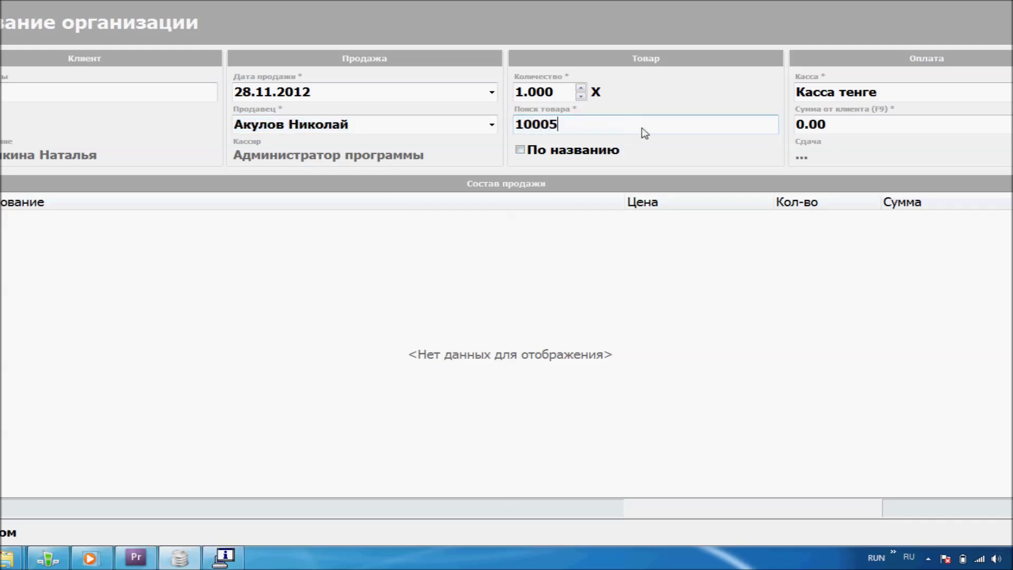
{"action": "key", "text": "Return"}
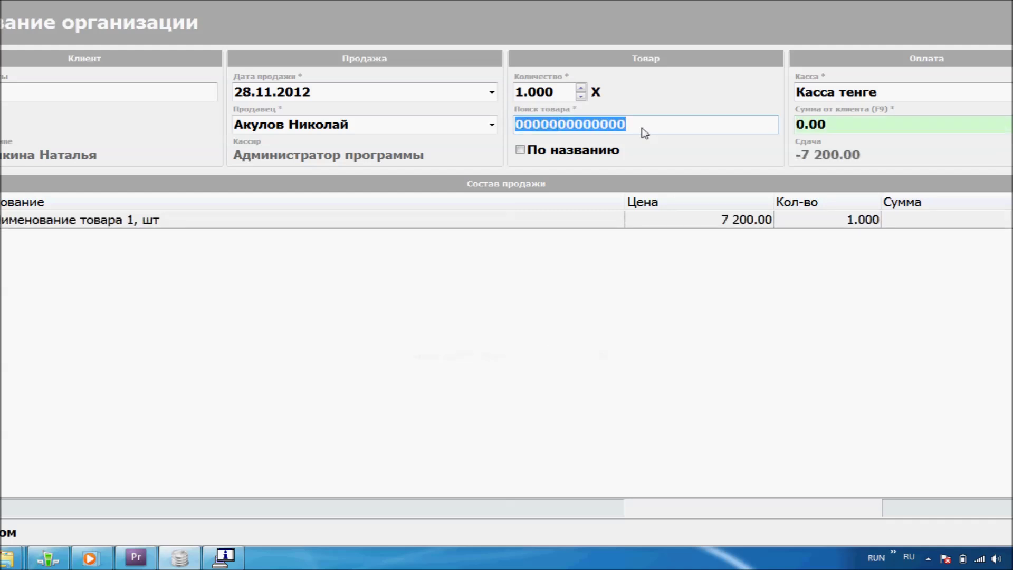
{"action": "key", "text": "shift+Tab"}
{"action": "type", "text": "2"}
{"action": "key", "text": "Tab"}
{"action": "type", "text": "10006"}
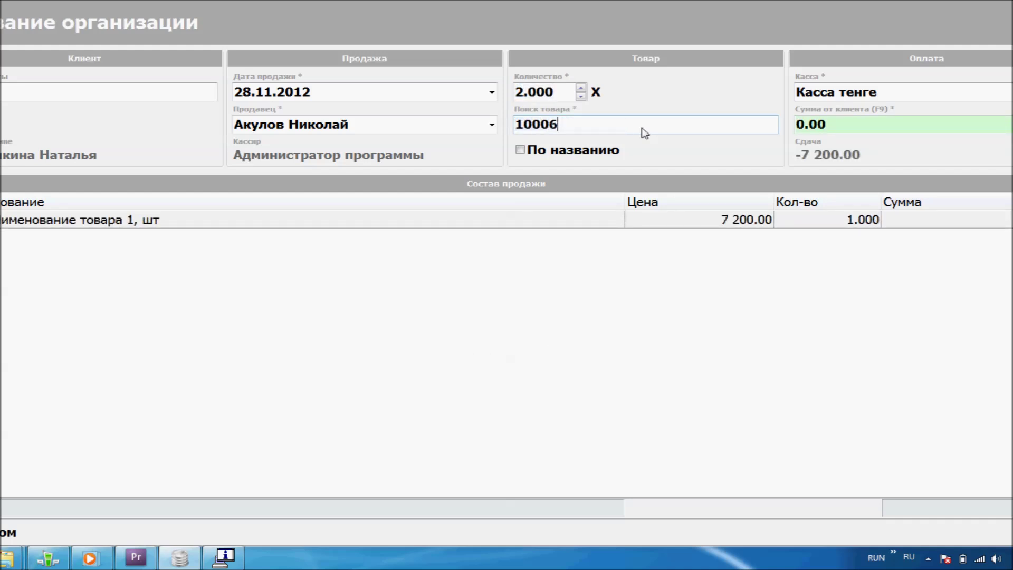
{"action": "key", "text": "Return"}
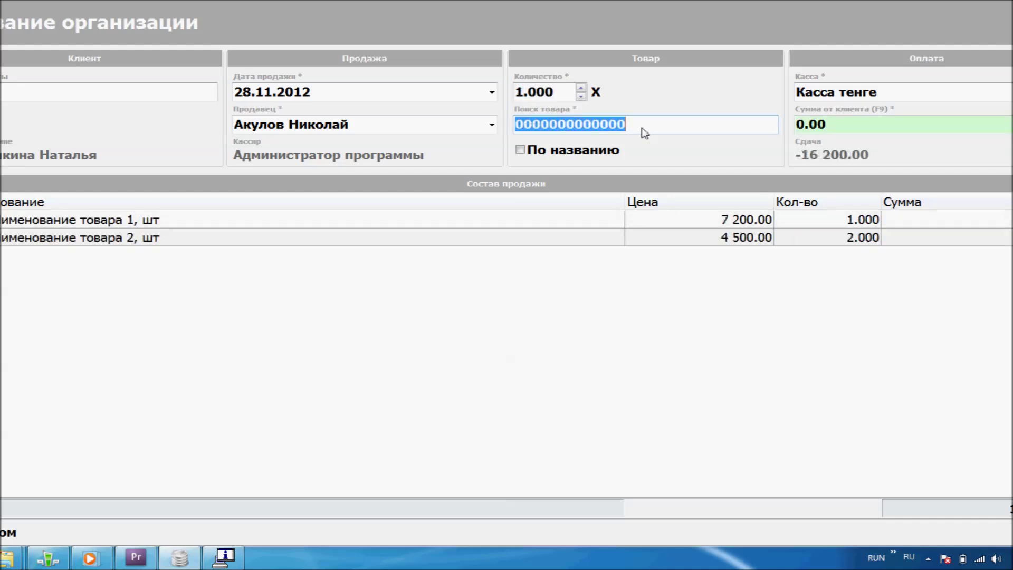
Complete the sale with 20000 received from the customer, and close the seller window.
{"action": "key", "text": "F9"}
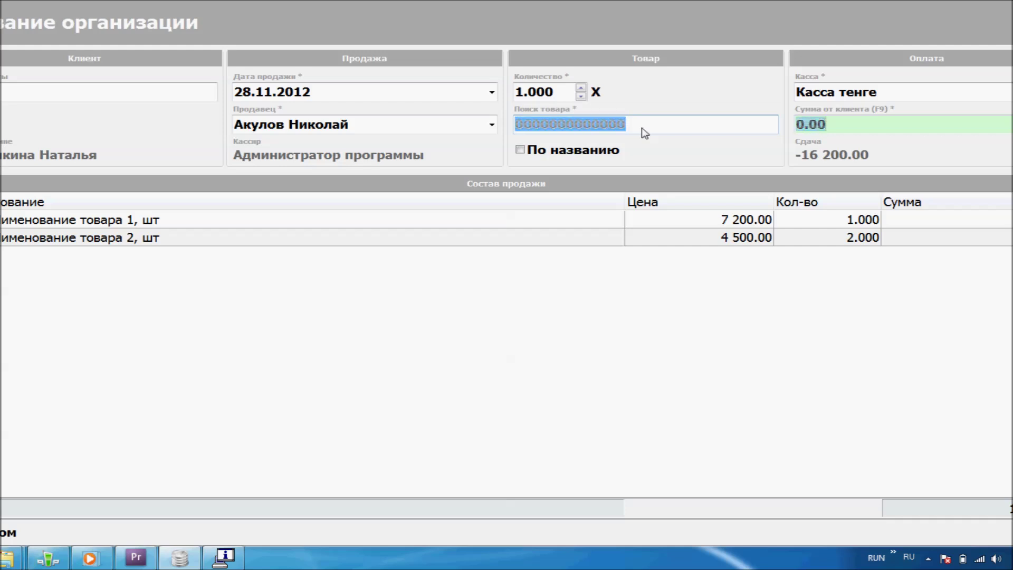
{"action": "type", "text": "20000"}
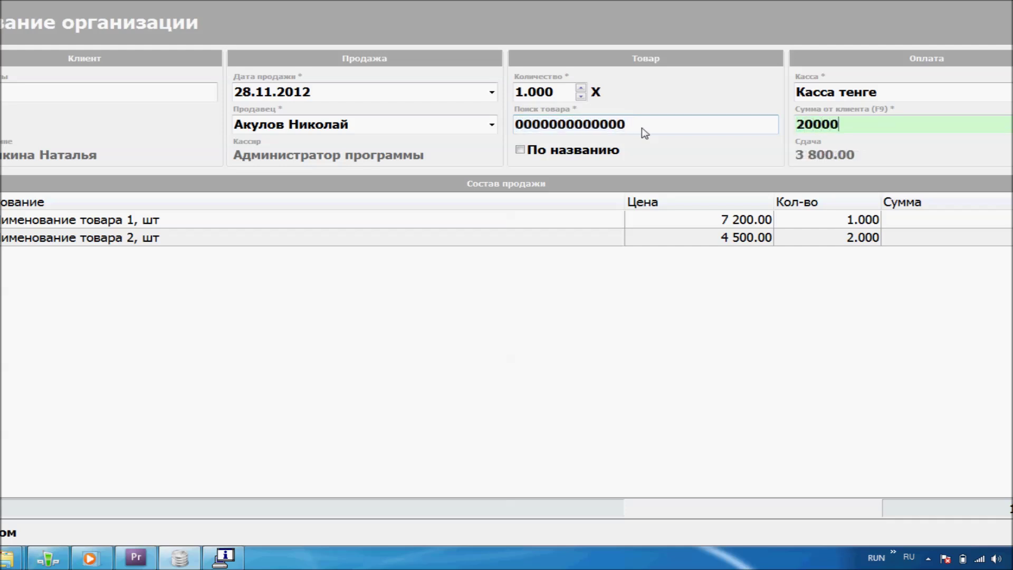
{"action": "key", "text": "Return"}
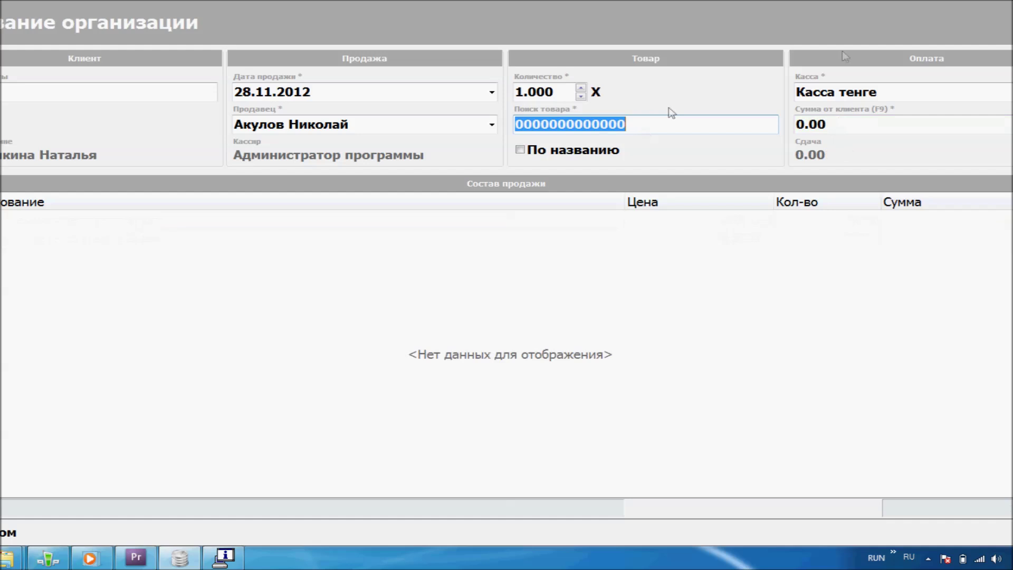
{"action": "key", "text": "Escape"}
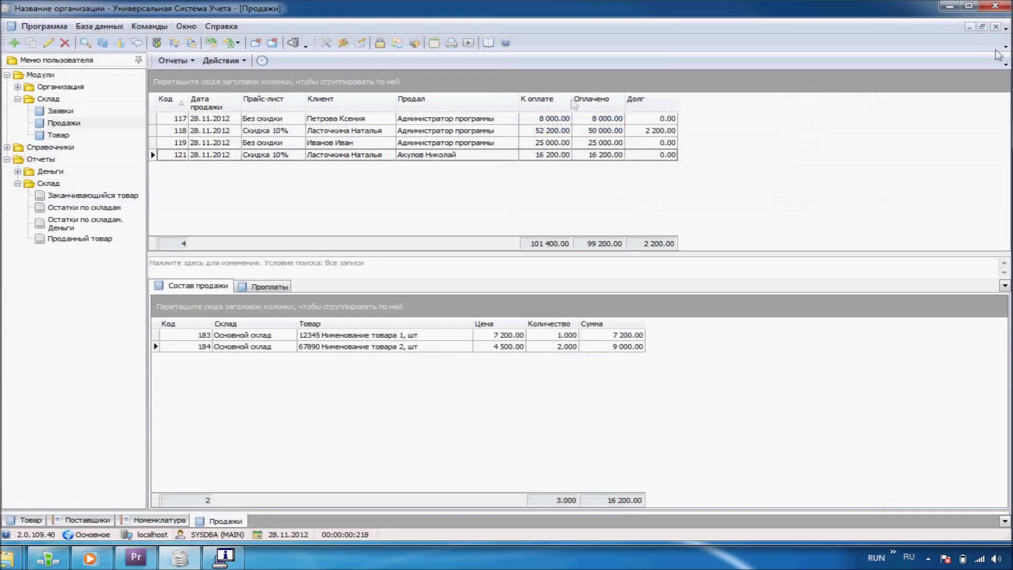
Generate the Чек for the new sale, view it and close it.
{"action": "left_click", "coordinate": [174, 60]}
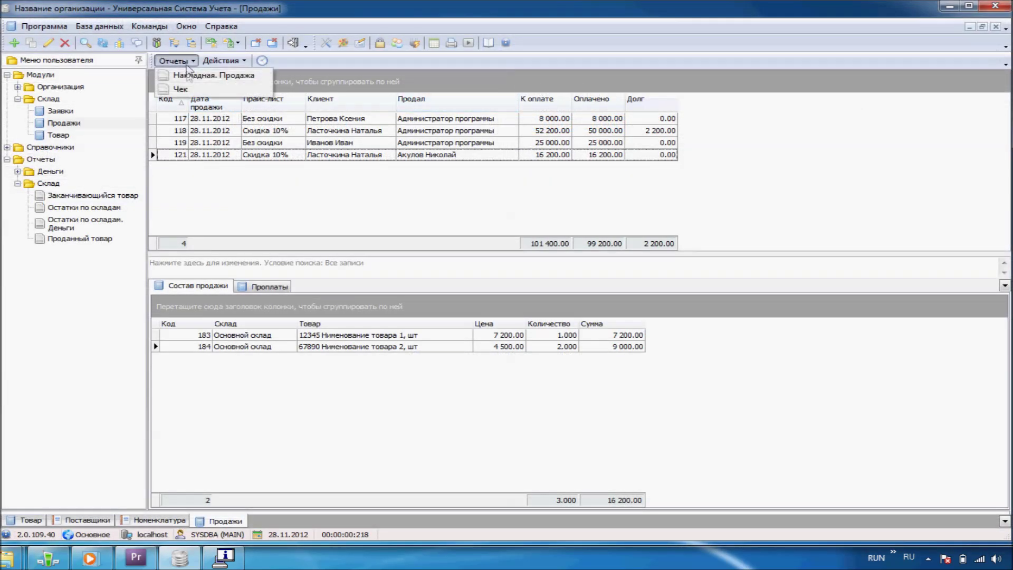
{"action": "left_click", "coordinate": [186, 88]}
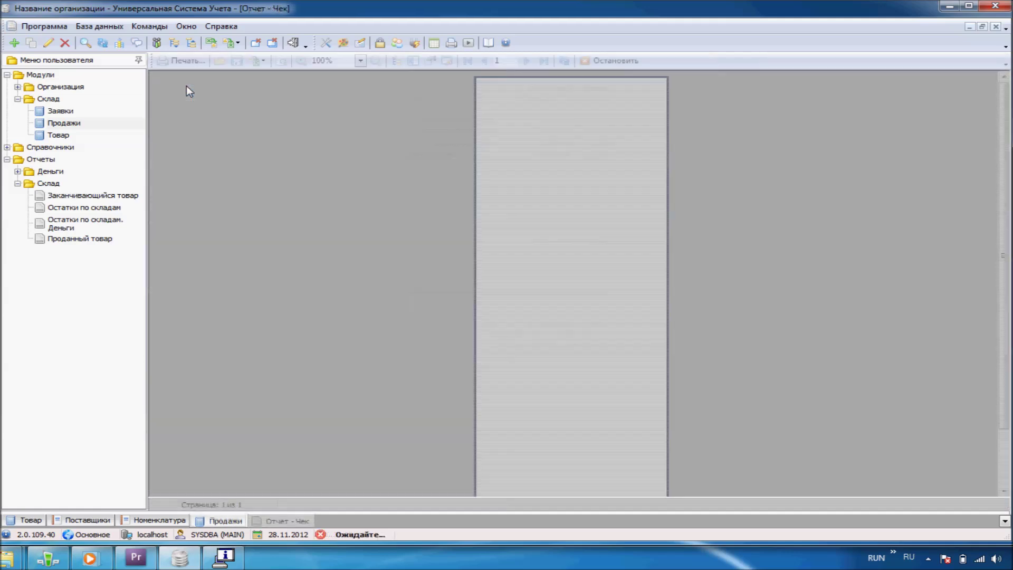
{"action": "scroll", "coordinate": [186, 91], "scroll_direction": "up", "scroll_amount": 2}
{"action": "key", "text": "Escape"}
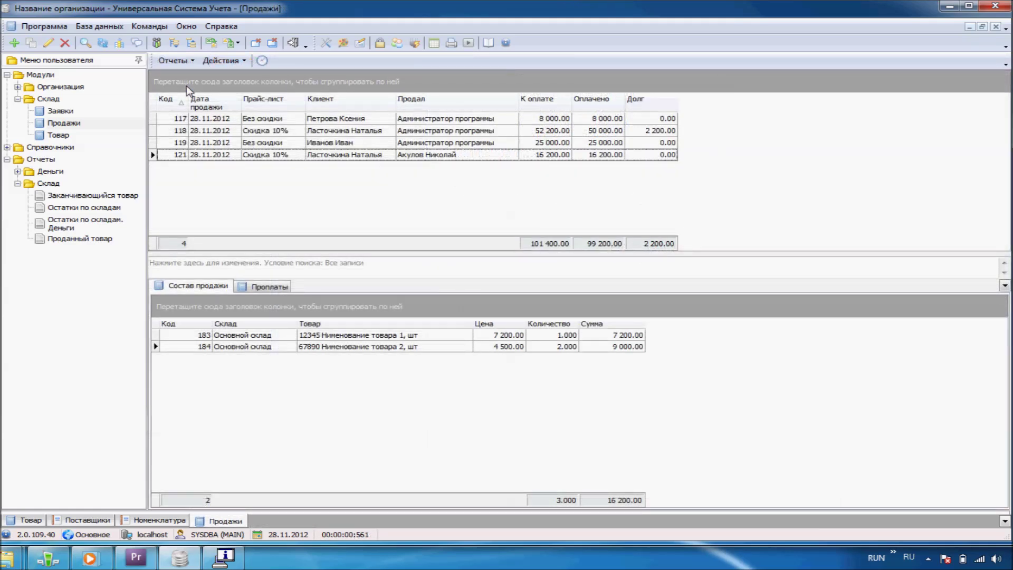
Generate the Накладная. Продажа document for the same sale, view it and close it.
{"action": "left_click", "coordinate": [176, 61]}
{"action": "left_click", "coordinate": [183, 77]}
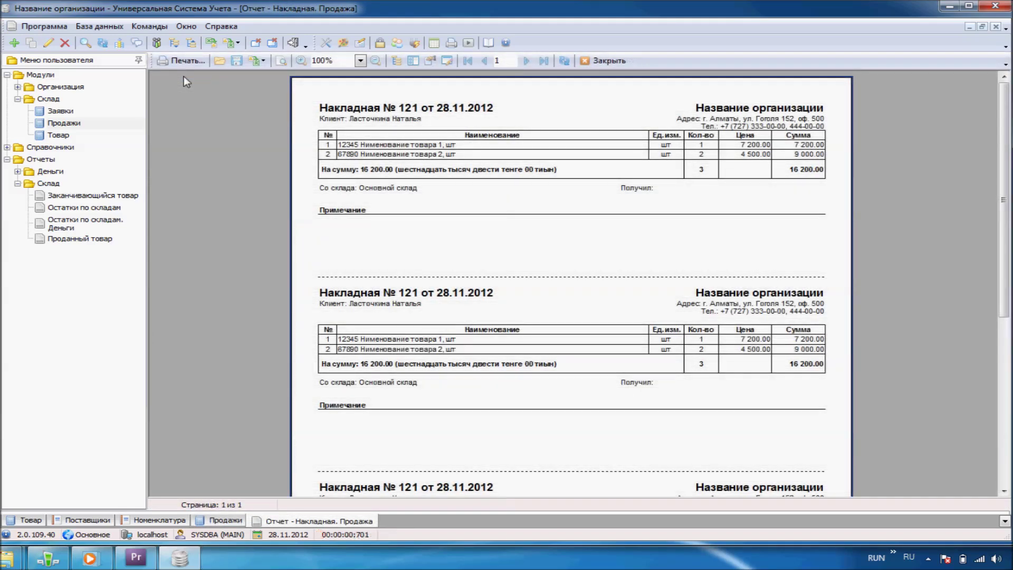
{"action": "key", "text": "Escape"}
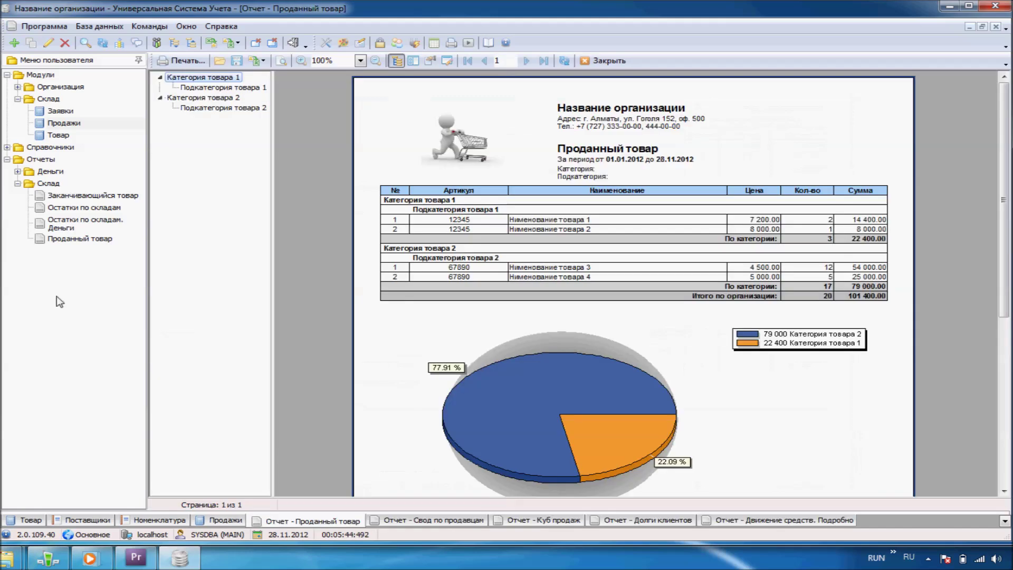
Expand the Деньги report group and review the open Свод по продавцам, Куб продаж, Долги клиентов and Движение средств. Подробно reports.
{"action": "left_click", "coordinate": [17, 172]}
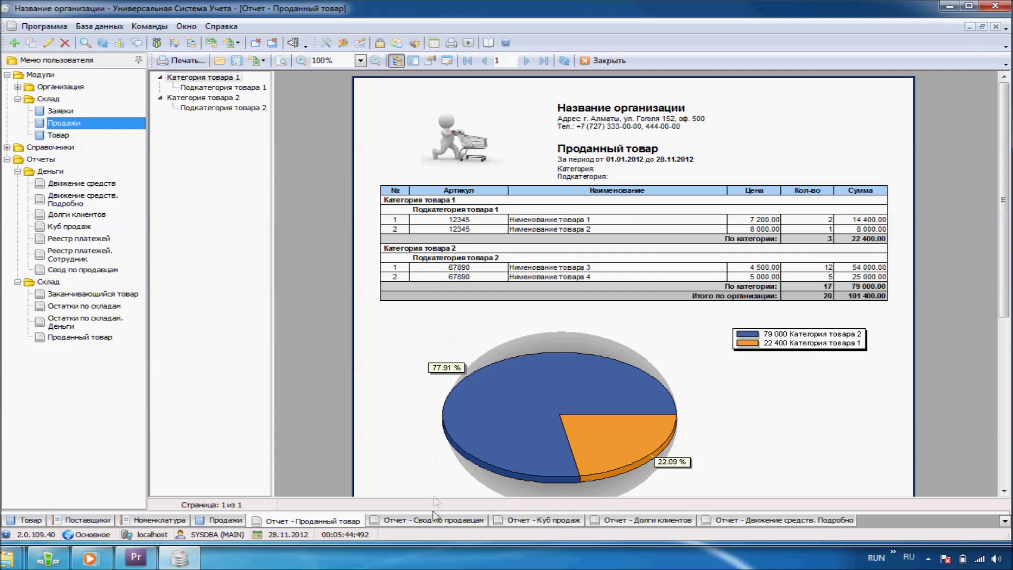
{"action": "left_click", "coordinate": [434, 521]}
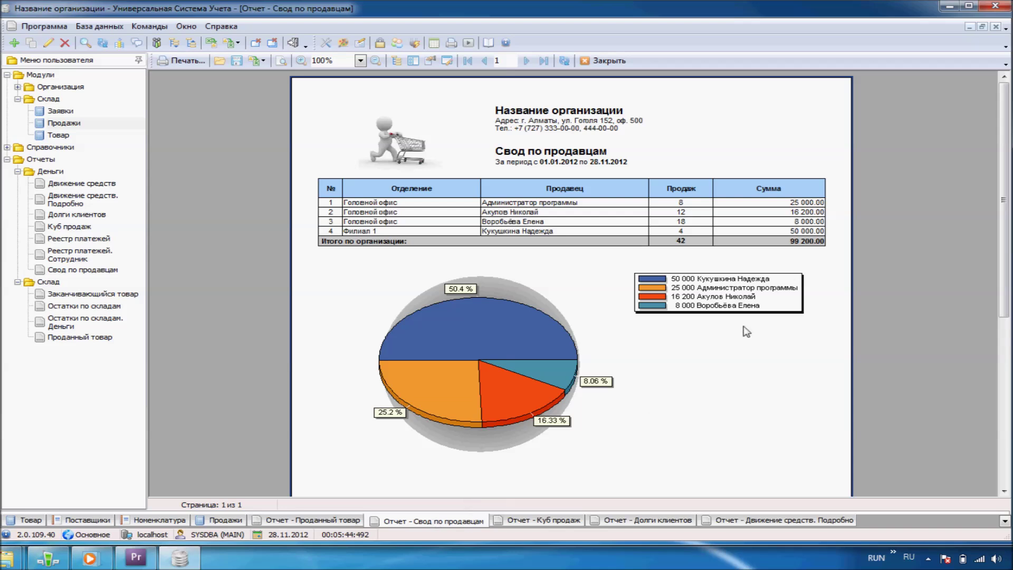
{"action": "left_click", "coordinate": [568, 521]}
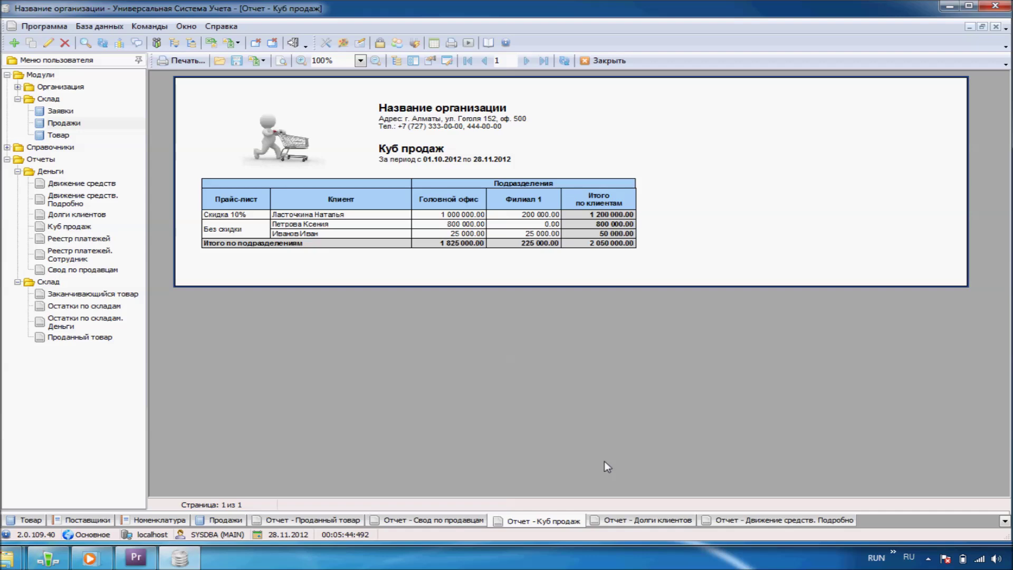
{"action": "left_click", "coordinate": [640, 521]}
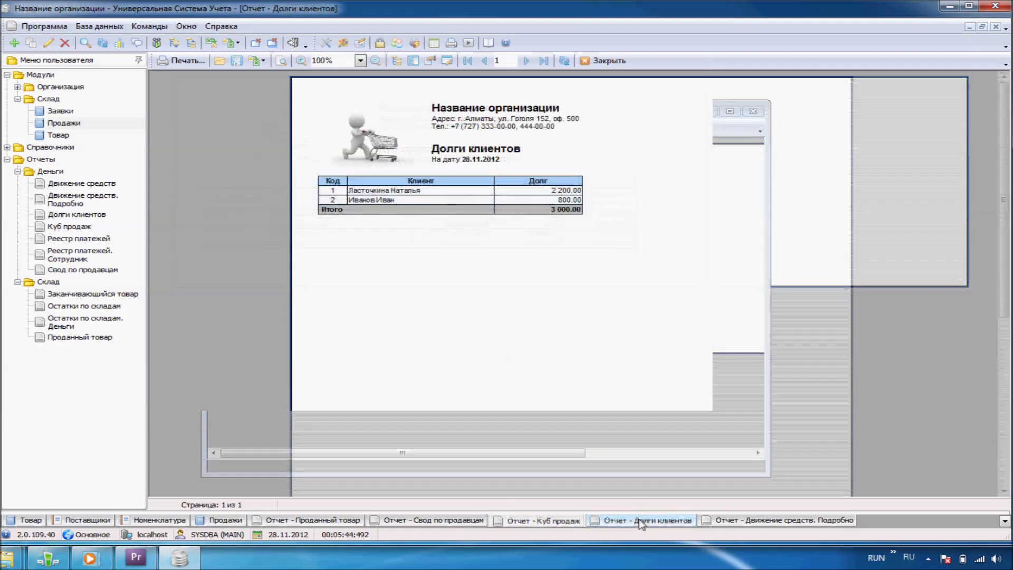
{"action": "left_click", "coordinate": [719, 524]}
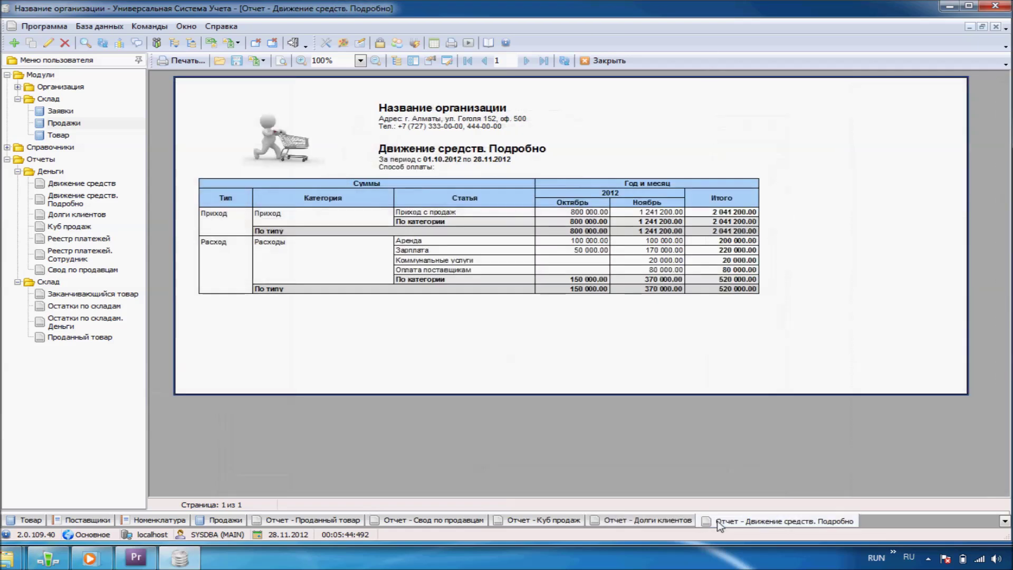